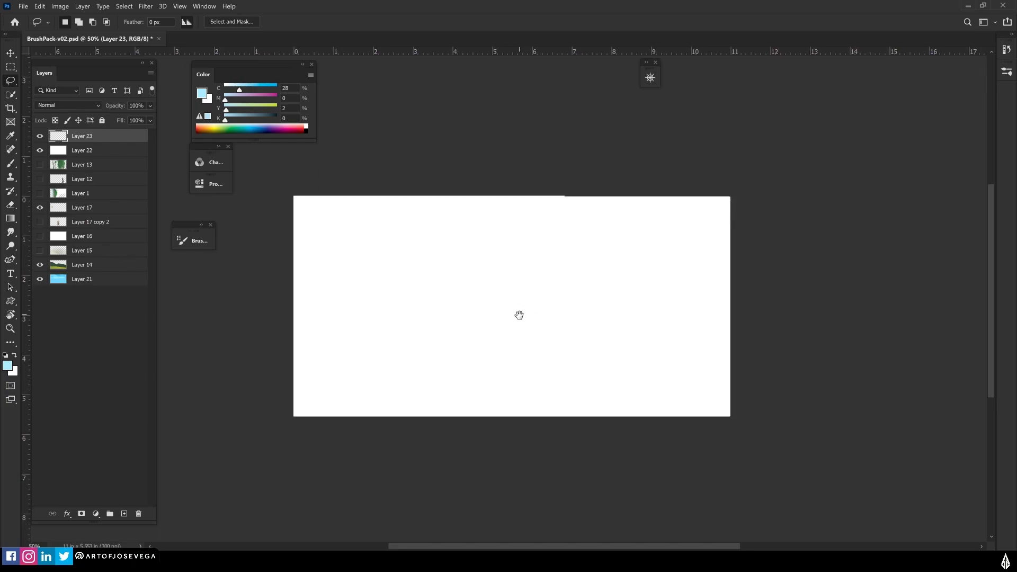
- Draw a tall pointed grass blade near the canvas centre with the Lasso and fill it with light blue
drag(504, 344, 499, 347)
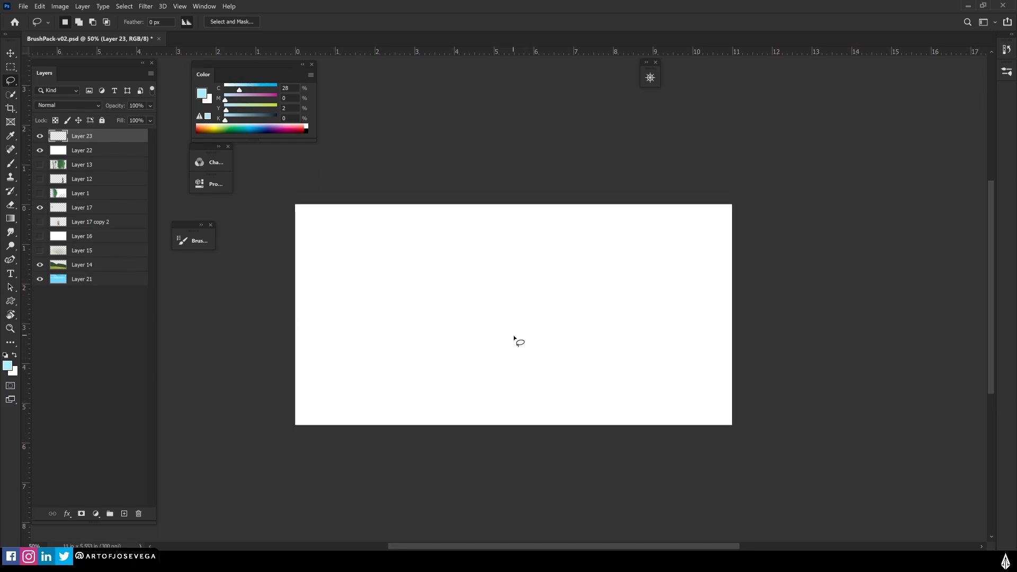
mouse_move(475, 327)
mouse_down()
mouse_move(484, 369)
mouse_move(481, 346)
mouse_up()
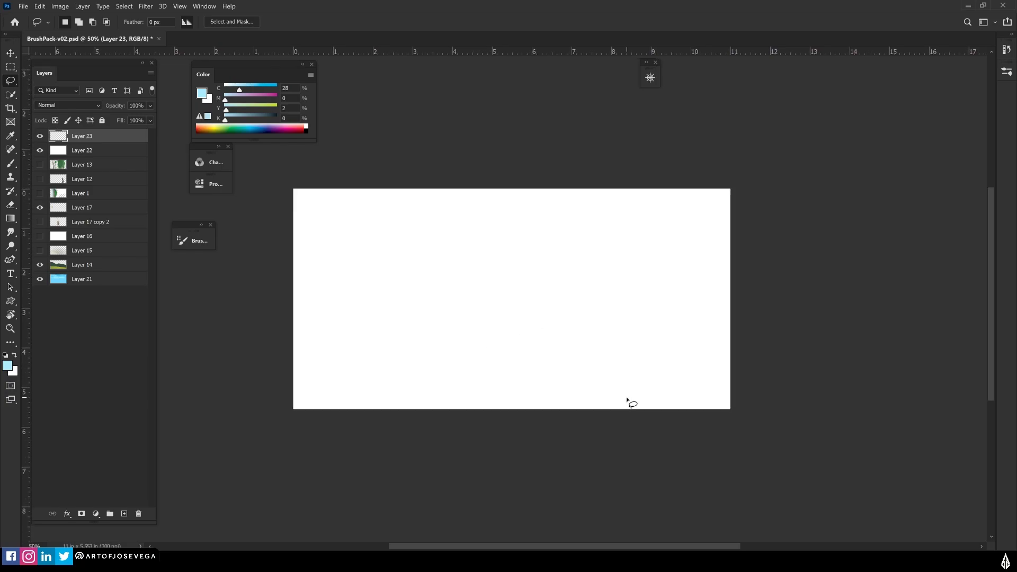
mouse_move(546, 363)
mouse_down()
mouse_move(514, 208)
mouse_move(547, 368)
mouse_move(515, 328)
mouse_up()
key(alt+BackSpace)
key(ctrl+d)
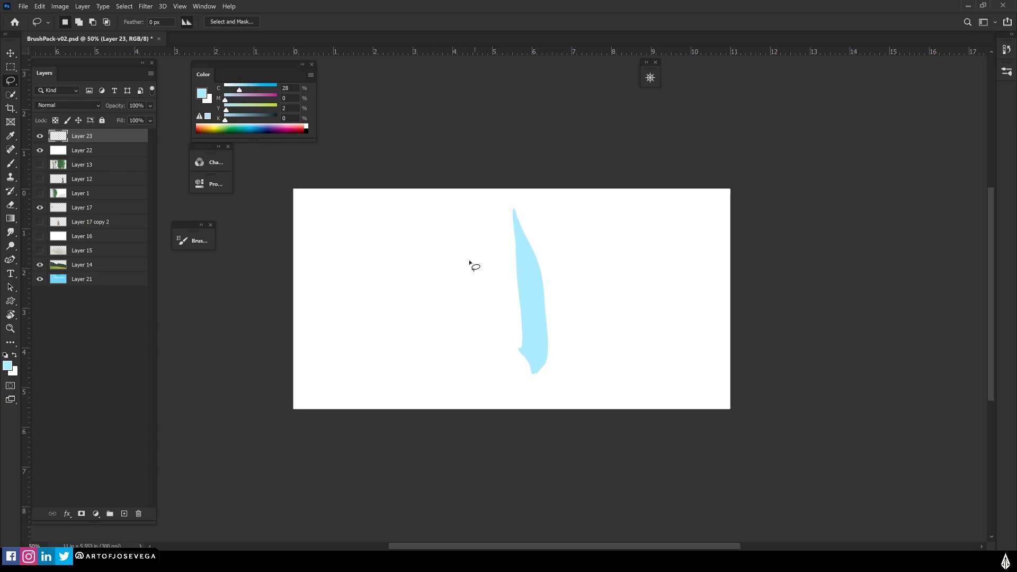
- Add a thinner, irregular light blue blade to the left of the first one, extending it up to a pointed tip
drag(507, 292, 512, 361)
key(alt+BackSpace)
key(ctrl+d)
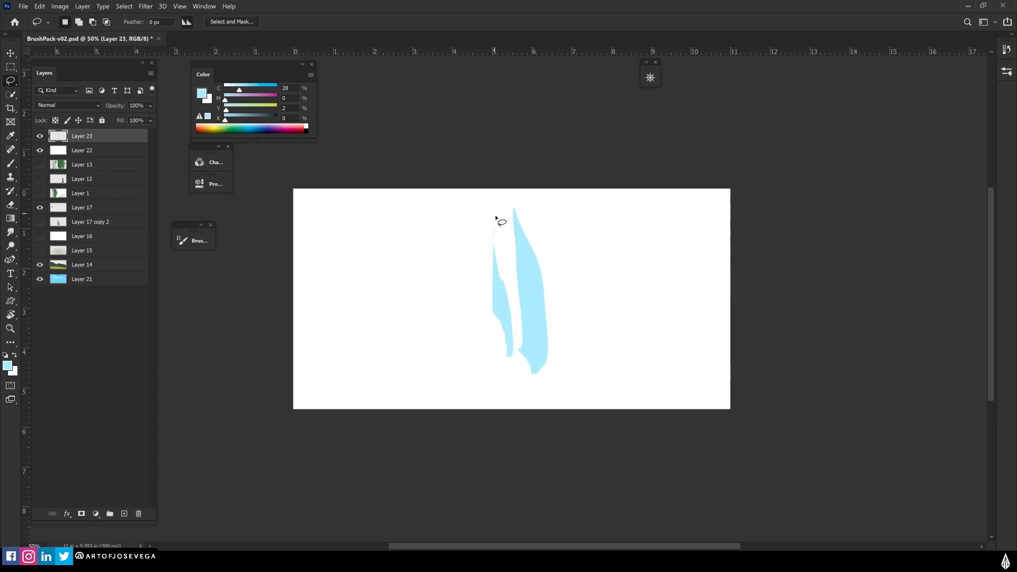
drag(496, 218, 496, 220)
key(alt+BackSpace)
key(ctrl+d)
- Warp the two blades so they bow to the right and their lower ends sweep back to the left
key(v)
click(515, 207)
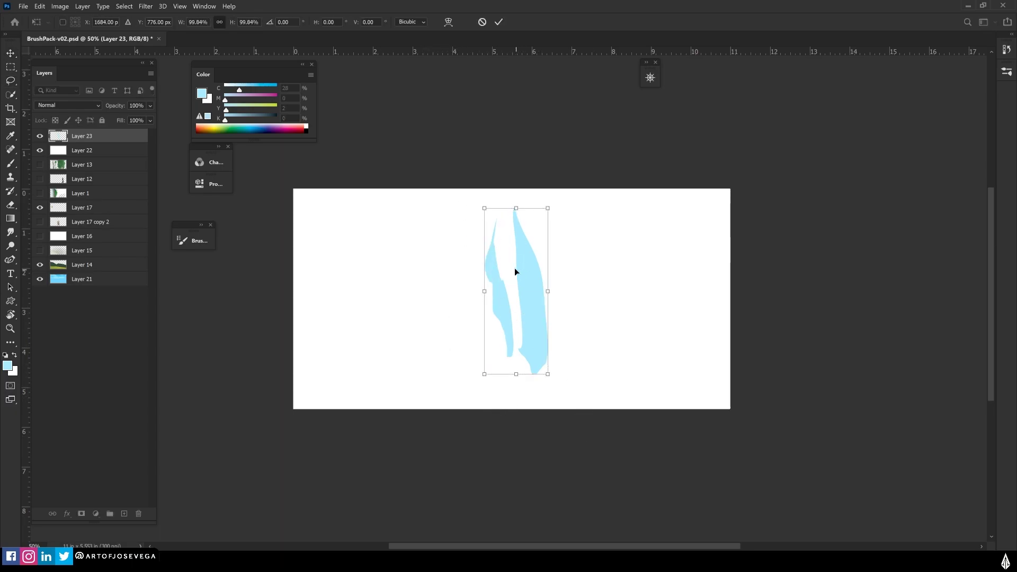
right_click(519, 318)
click(540, 391)
drag(497, 290, 514, 295)
mouse_move(533, 356)
mouse_down()
mouse_move(559, 368)
mouse_move(517, 373)
mouse_up()
key(Return)
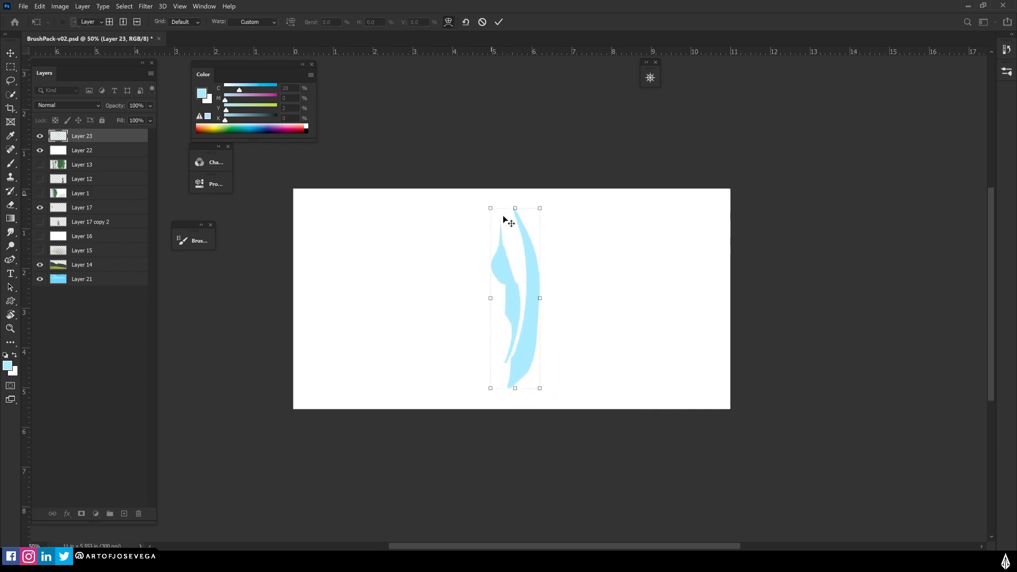
- Cut away the lower part of the left blade and refill it as a thin tapering tip
key(l)
drag(495, 275, 493, 269)
key(Delete)
key(ctrl+d)
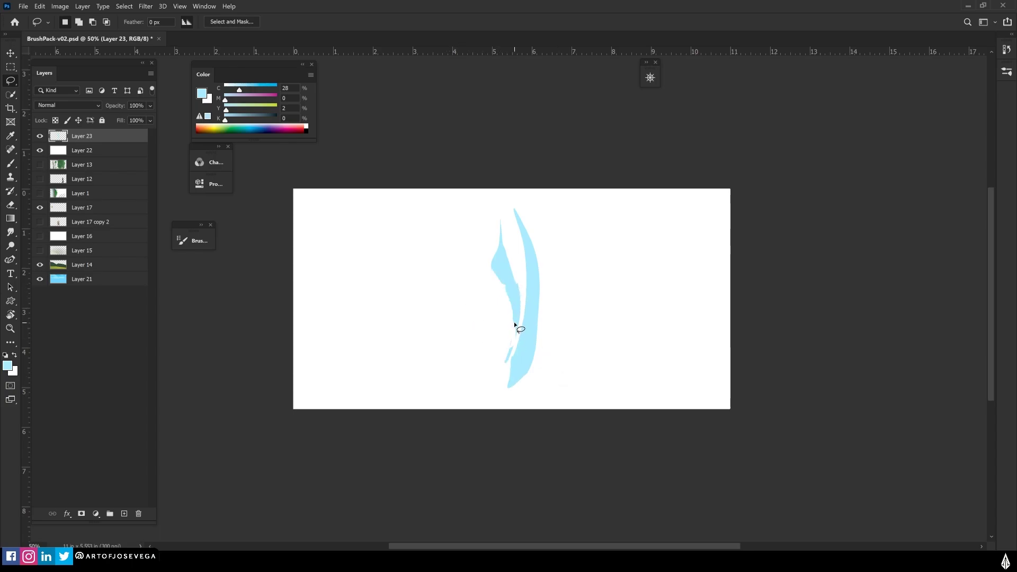
drag(515, 320, 517, 322)
key(alt+BackSpace)
key(ctrl+d)
- Add a jagged light blue side leaf to the lower right edge of the main blade
drag(534, 371, 554, 272)
drag(535, 373, 538, 389)
key(alt+BackSpace)
key(ctrl+d)
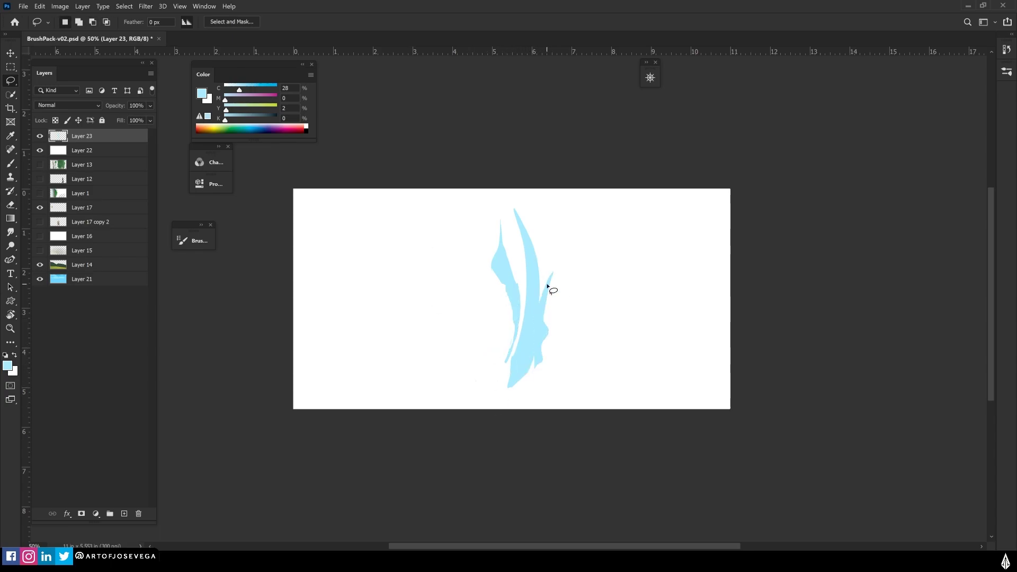
- Scale the blade cluster down and move it to the left of the canvas centre
key(v)
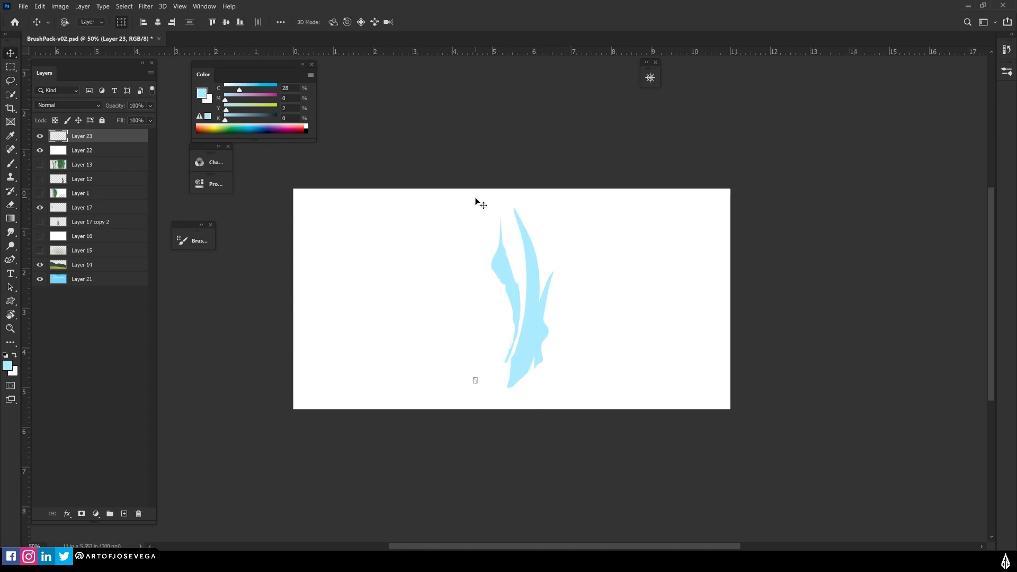
key(m)
key(v)
drag(491, 209, 507, 255)
key(Return)
drag(520, 356, 479, 330)
key(l)
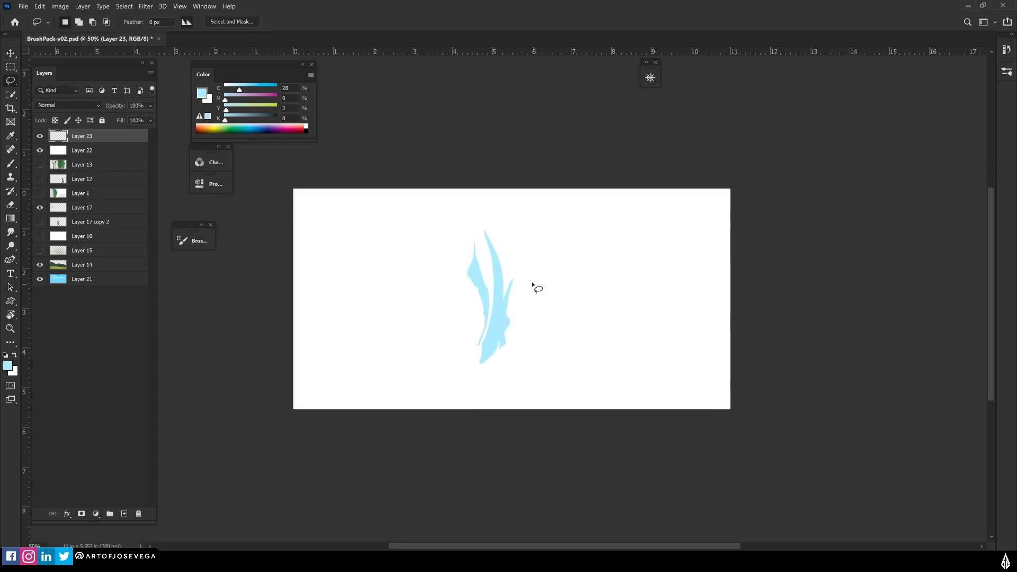
- Draw a tall thin curved stem right of the cluster with a small blade at its base, both filled light blue
drag(522, 203, 518, 201)
key(alt+BackSpace)
key(ctrl+d)
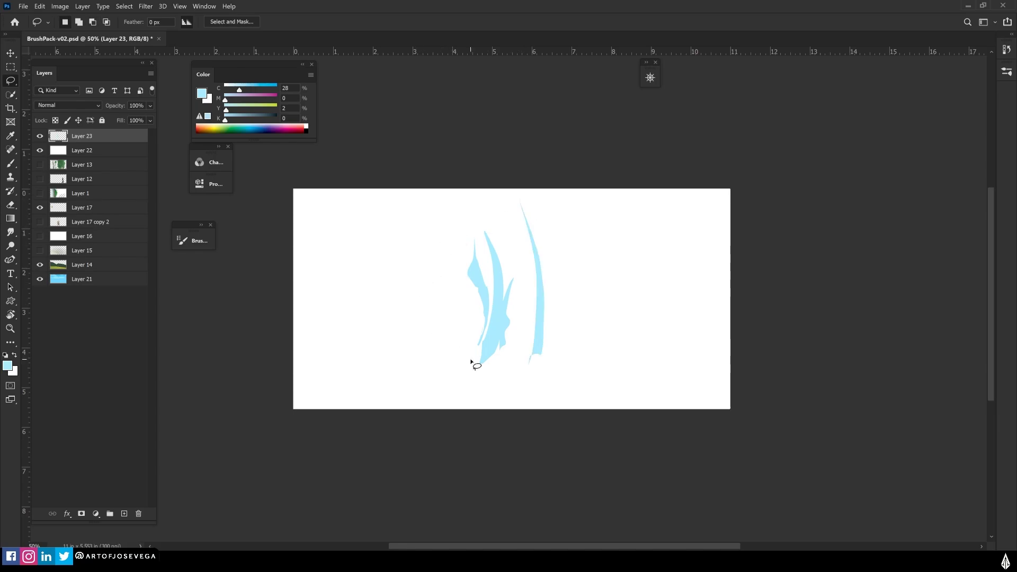
drag(518, 358, 519, 358)
key(alt+BackSpace)
key(ctrl+d)
- Select the tall stem and small blade and move them slightly left, closer to the blade cluster
key(ctrl+t)
key(Escape)
mouse_move(517, 220)
mouse_down()
mouse_move(524, 389)
mouse_move(506, 304)
mouse_up()
ctrl+drag(527, 341, 521, 344)
key(ctrl+d)
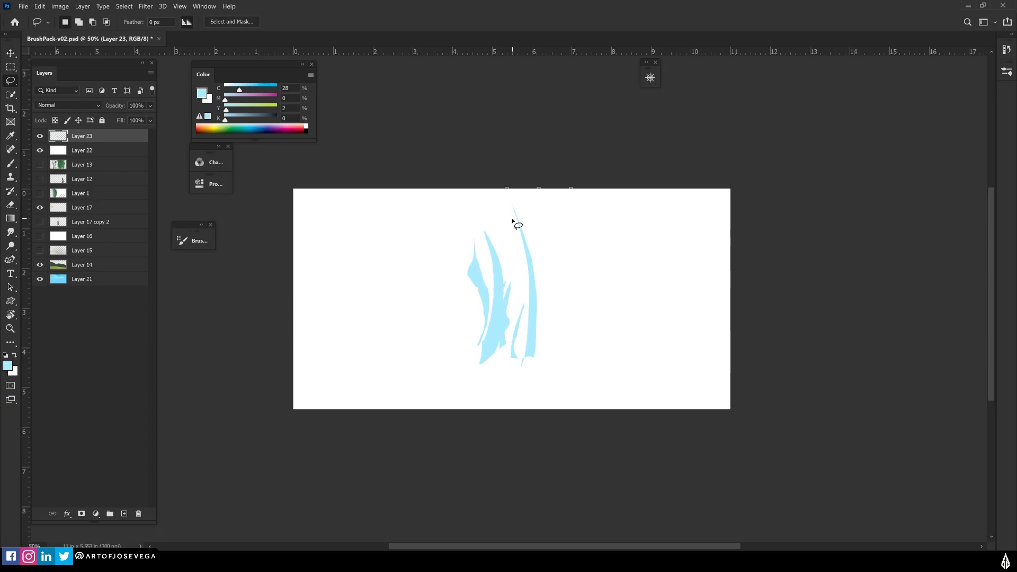
- Choose the hard round 200 px preset for the Brush tool
key(b)
right_click(488, 295)
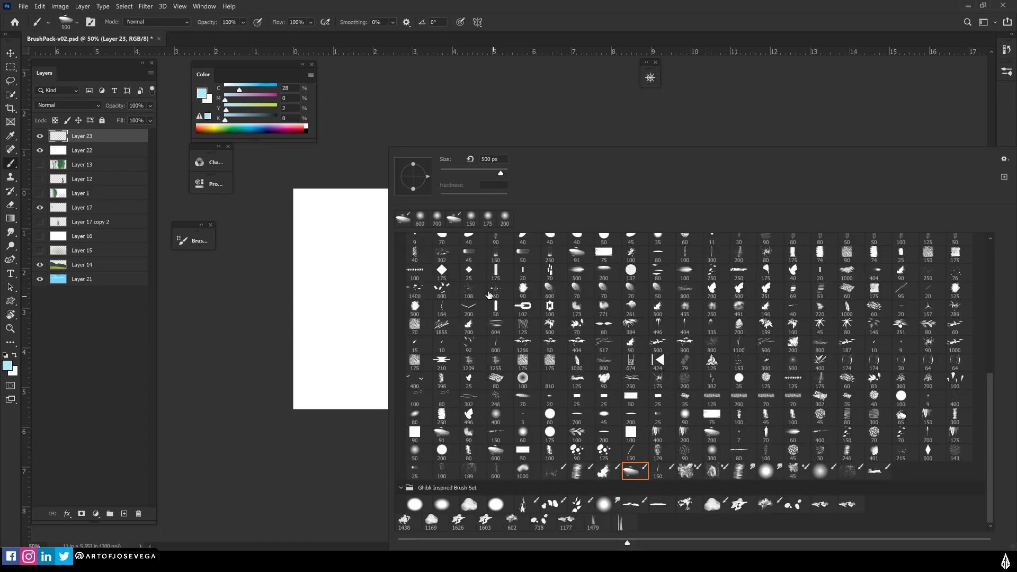
click(442, 449)
key(Return)
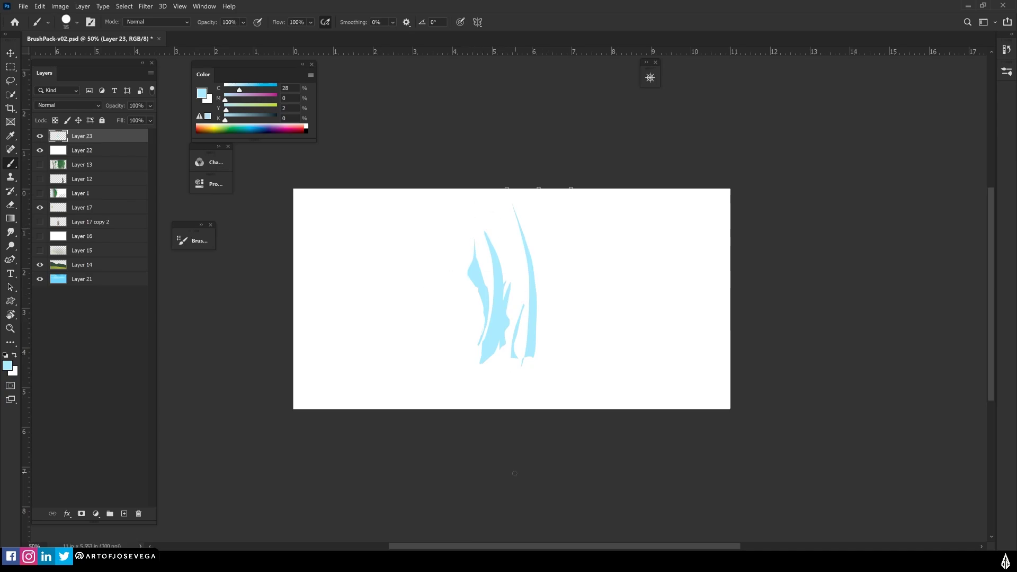
- Draw four separate leaf shapes around the top of the tall stem with the Lasso and fill them light blue
key(l)
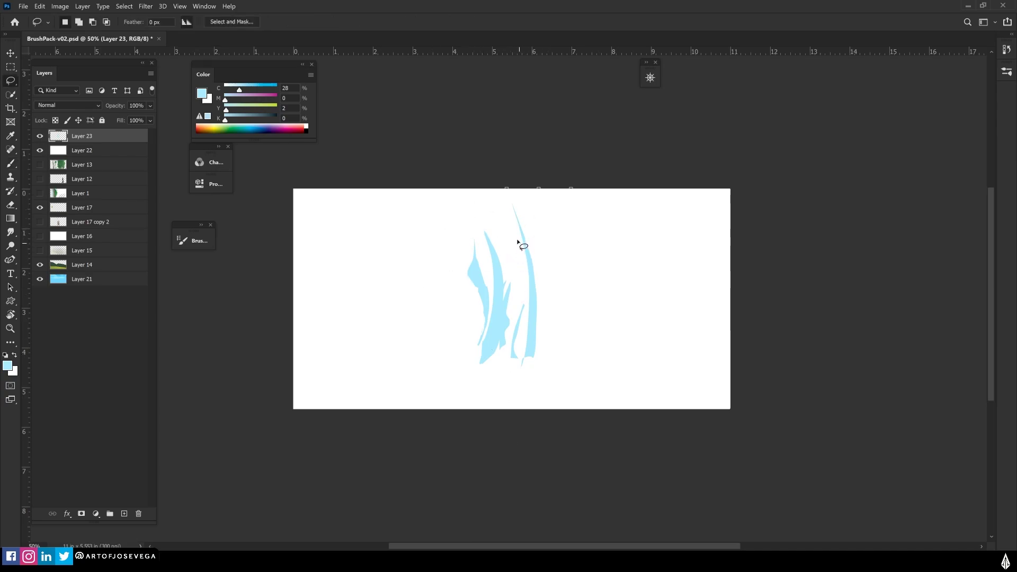
mouse_move(513, 246)
mouse_down()
mouse_move(521, 253)
mouse_move(507, 247)
mouse_up()
key(alt+BackSpace)
mouse_move(528, 238)
mouse_down()
mouse_move(545, 229)
mouse_move(512, 222)
mouse_move(518, 205)
mouse_up()
key(ctrl+d)
key(alt+BackSpace)
key(alt+BackSpace)
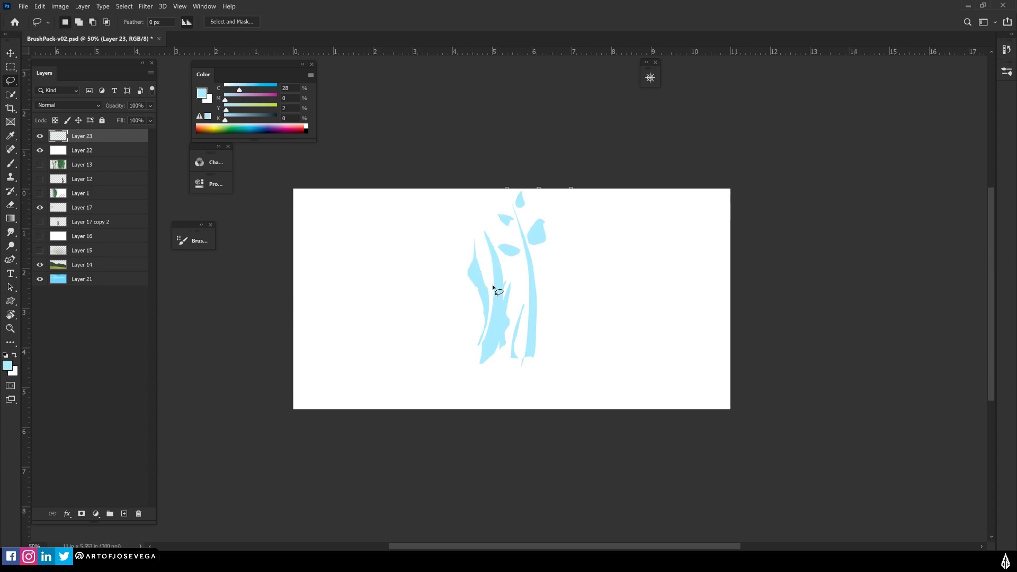
- Move the plant artwork slightly down, lock its transparent pixels and recolor it with the default black
key(v)
drag(494, 335, 496, 352)
key(slash)
key(d)
key(alt+BackSpace)
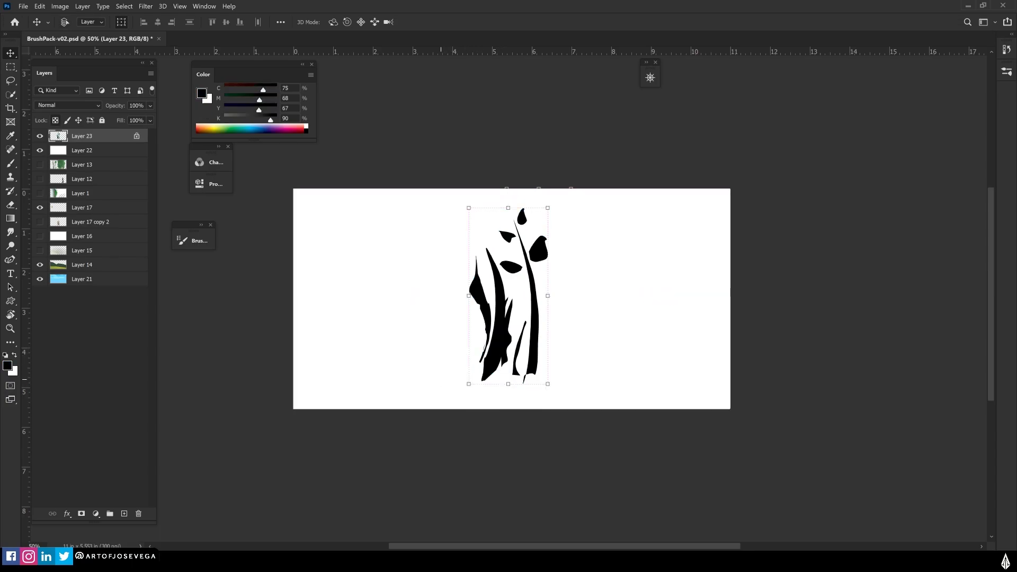
- Trim the blades' bottom ends flat and thin the tall stem with a reduced hard round 200 px eraser preset
key(m)
key(e)
right_click(469, 303)
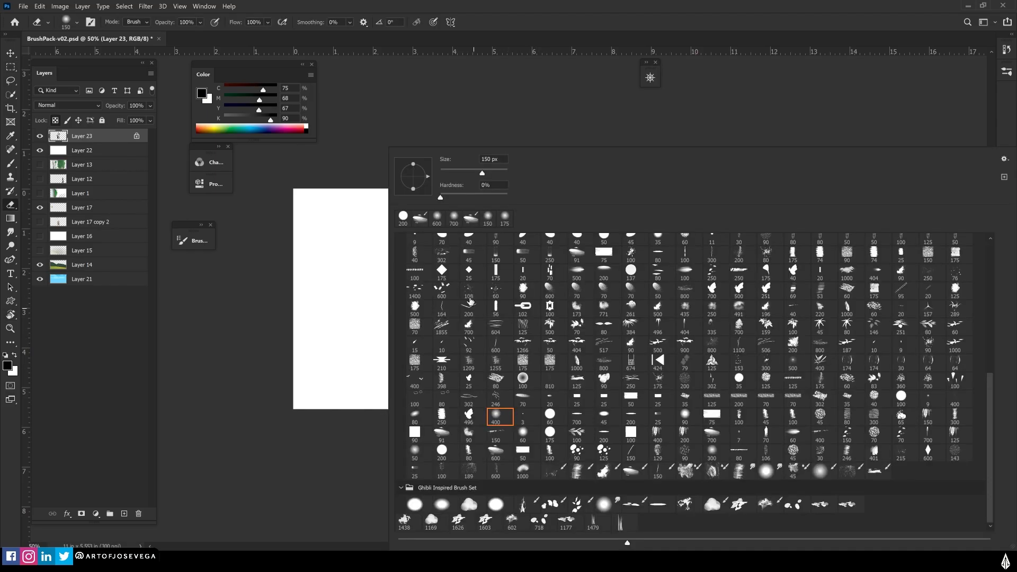
click(442, 451)
click(313, 409)
key(bracketleft)
key(bracketleft)
key(bracketleft)
key(bracketleft)
key(bracketleft)
key(bracketleft)
mouse_move(530, 316)
mouse_down()
mouse_move(518, 371)
mouse_move(540, 446)
mouse_move(523, 373)
mouse_move(525, 405)
mouse_move(461, 387)
mouse_move(501, 377)
mouse_up()
drag(526, 276, 524, 366)
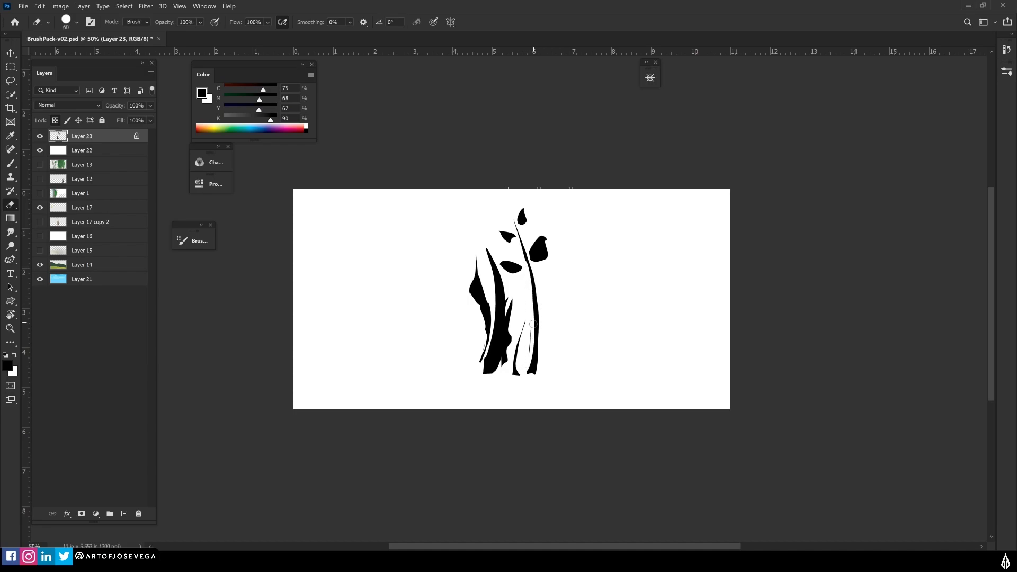
- Unlock the transparent pixels of Layer 23 and shift the plant artwork slightly down and to the right
key(b)
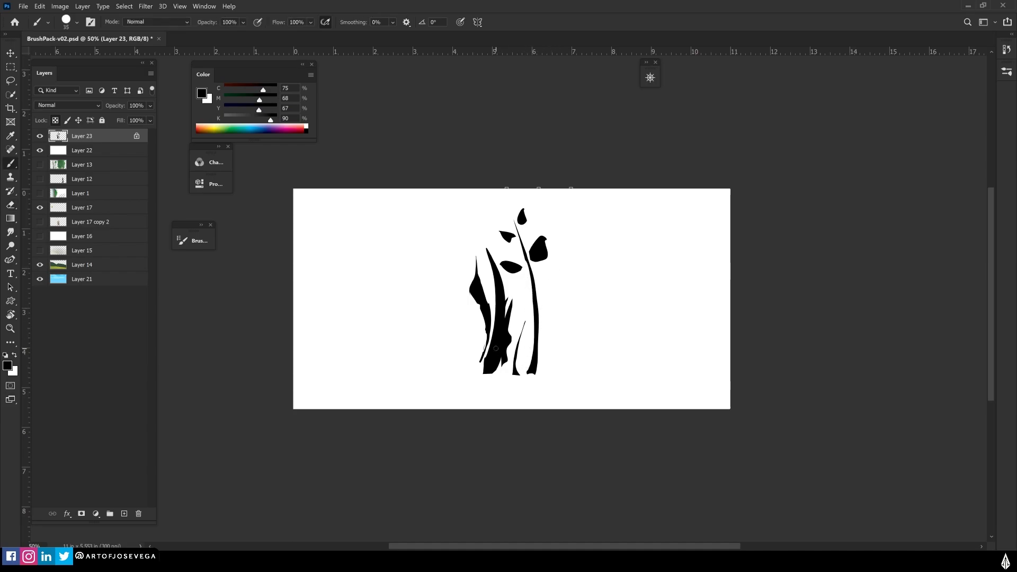
right_click(425, 423)
double_click(425, 452)
key(slash)
drag(296, 322, 303, 320)
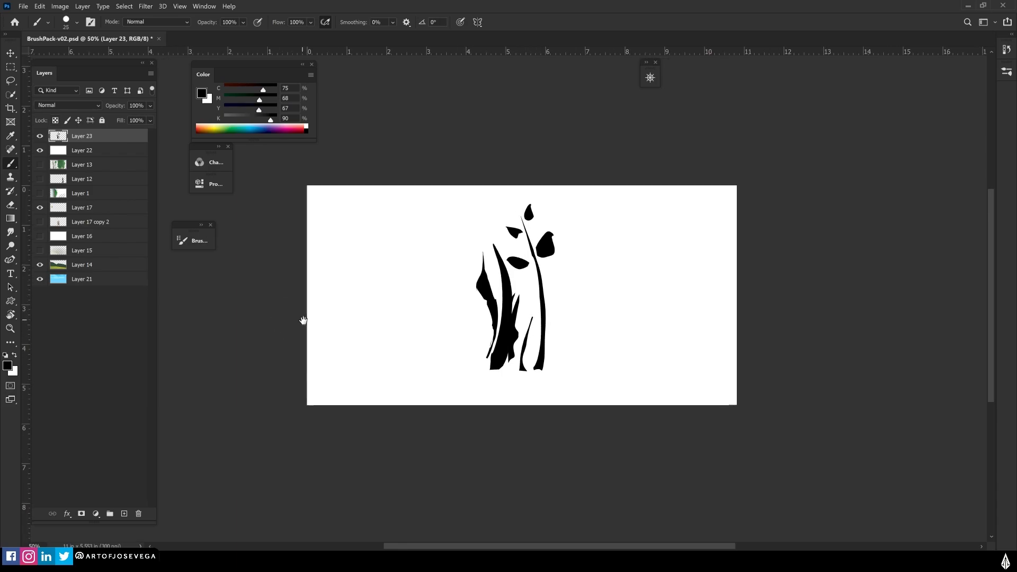
key(v)
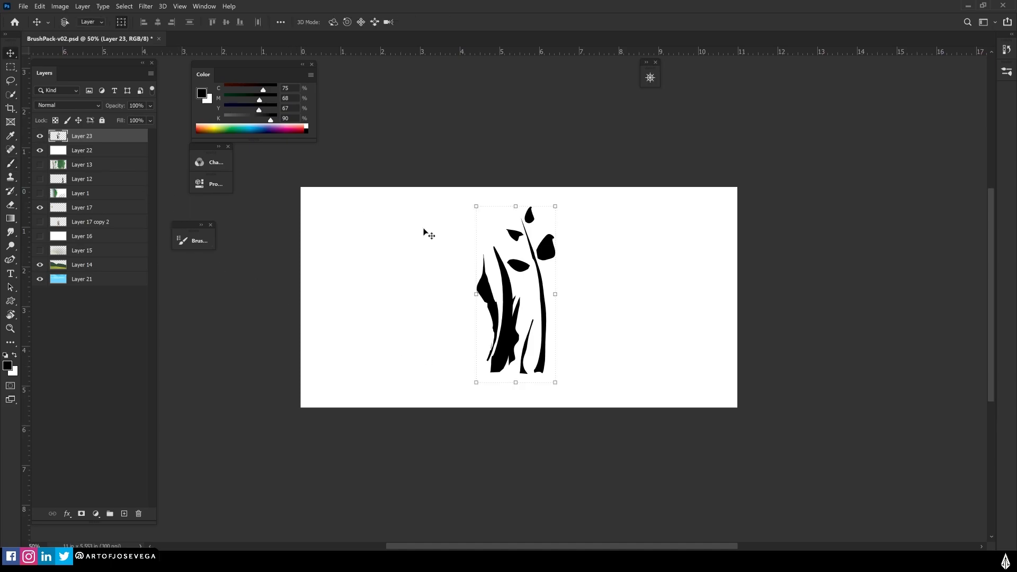
drag(507, 338, 508, 341)
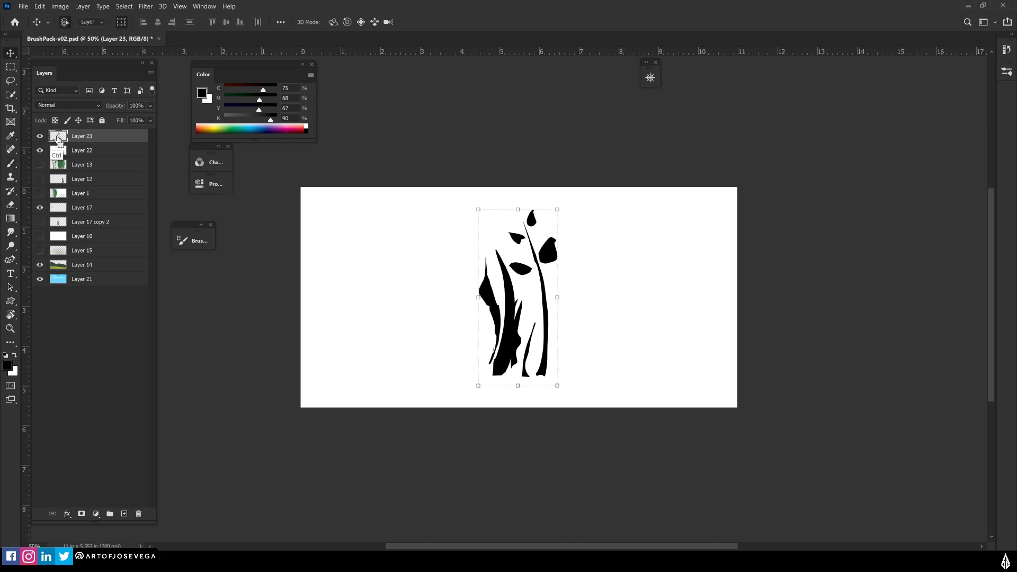
- Load Layer 23's transparency as a selection to examine the plant edges for leftover pixels, and clear the selection
ctrl+click(55, 136)
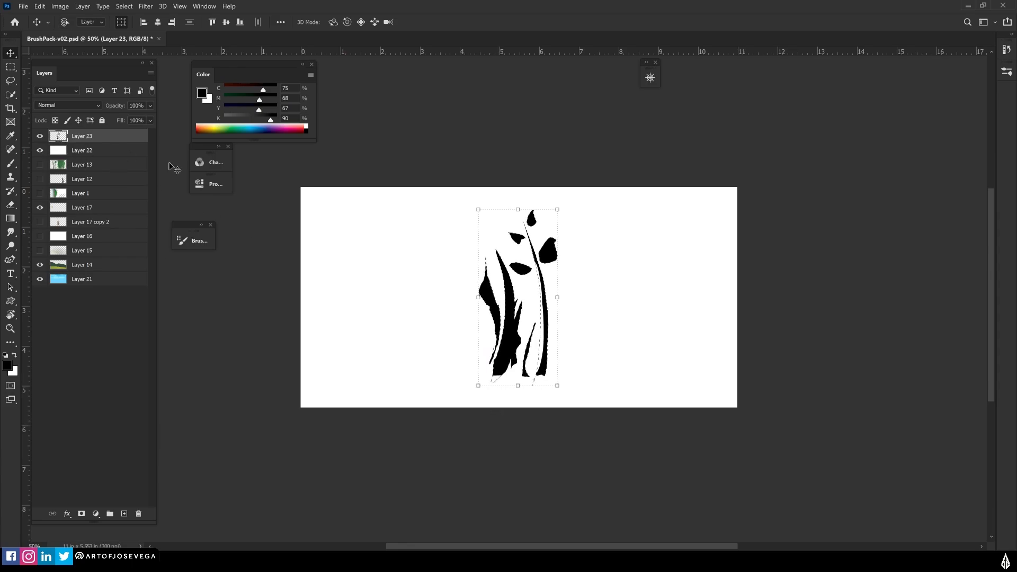
key(m)
click(393, 225)
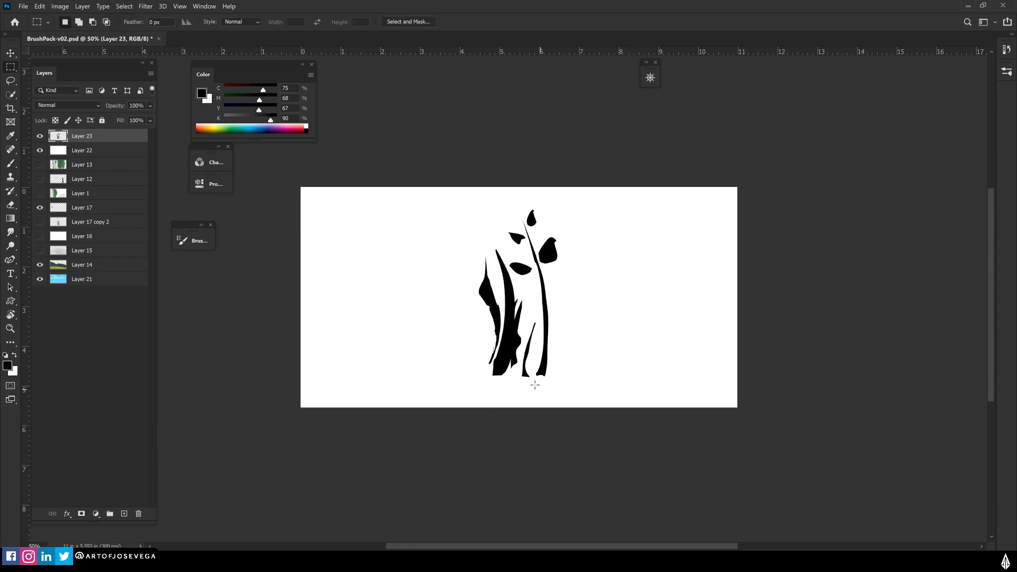
key(ctrl+plus)
key(ctrl+plus)
drag(449, 364, 425, 336)
ctrl+click(59, 137)
click(349, 303)
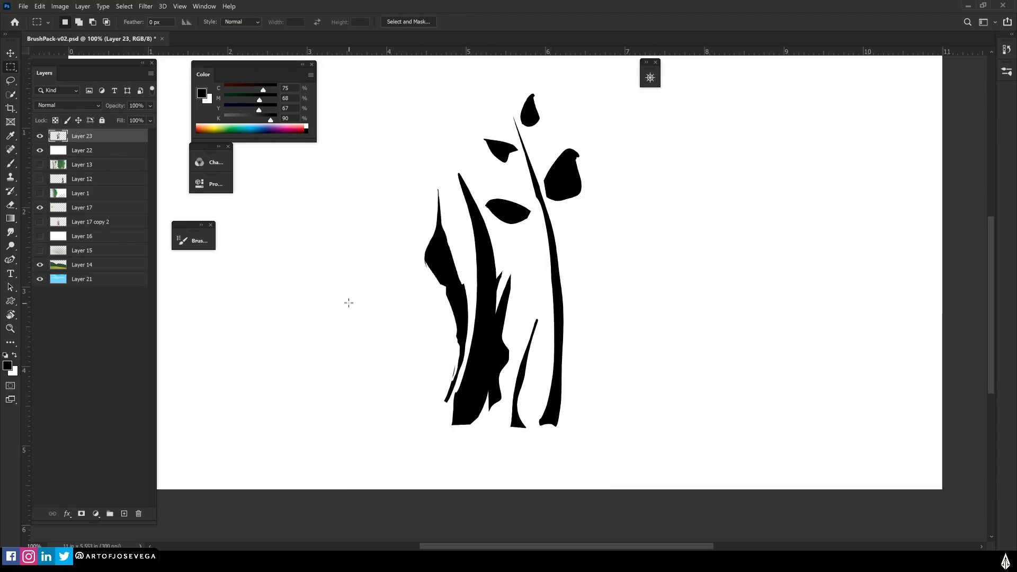
- Select the white residue beside the stem with the Magic Wand, extend it to similar pixels, remove them and deselect
key(w)
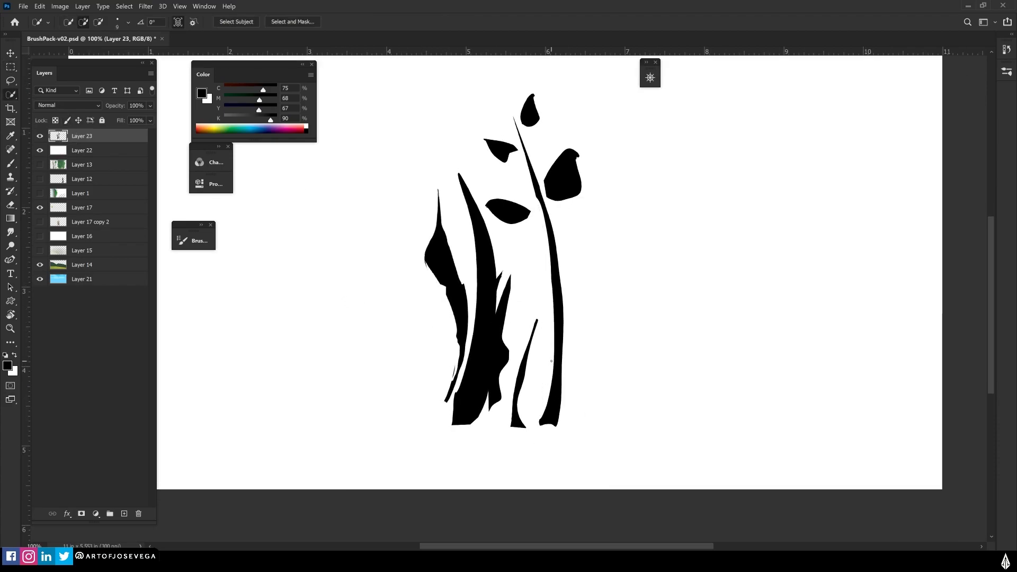
key(shift+w)
click(548, 360)
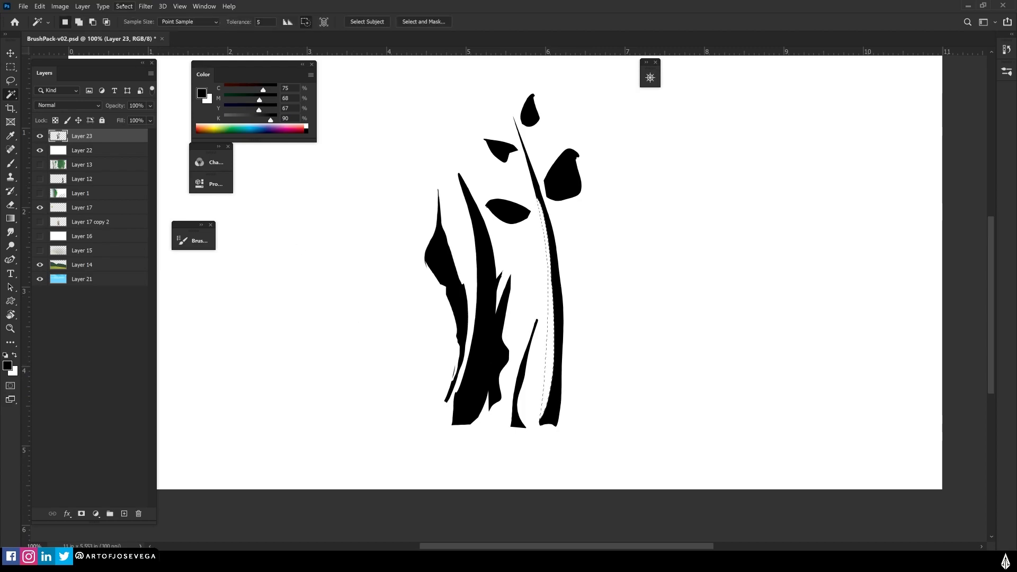
click(123, 6)
click(159, 168)
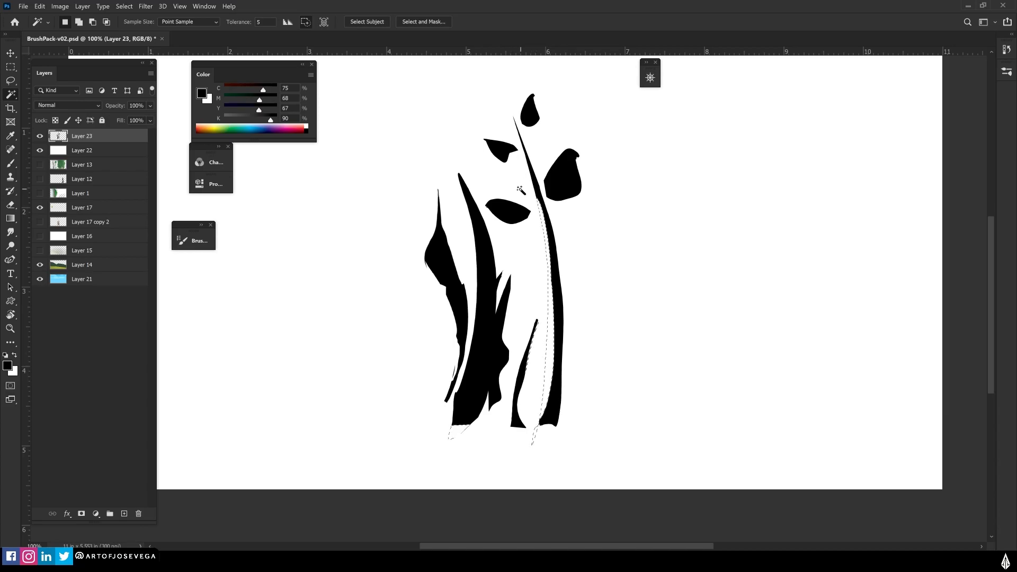
key(m)
key(ctrl+d)
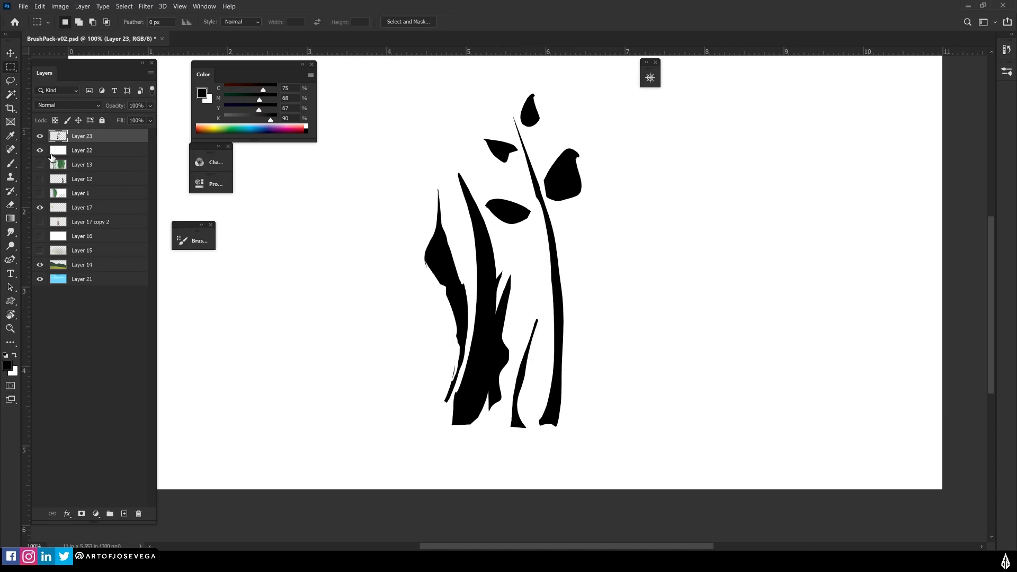
- Hide Layers 17, 14 and 21, and briefly hide white Layer 22 to check the plant's transparency
click(40, 207)
click(41, 278)
click(40, 151)
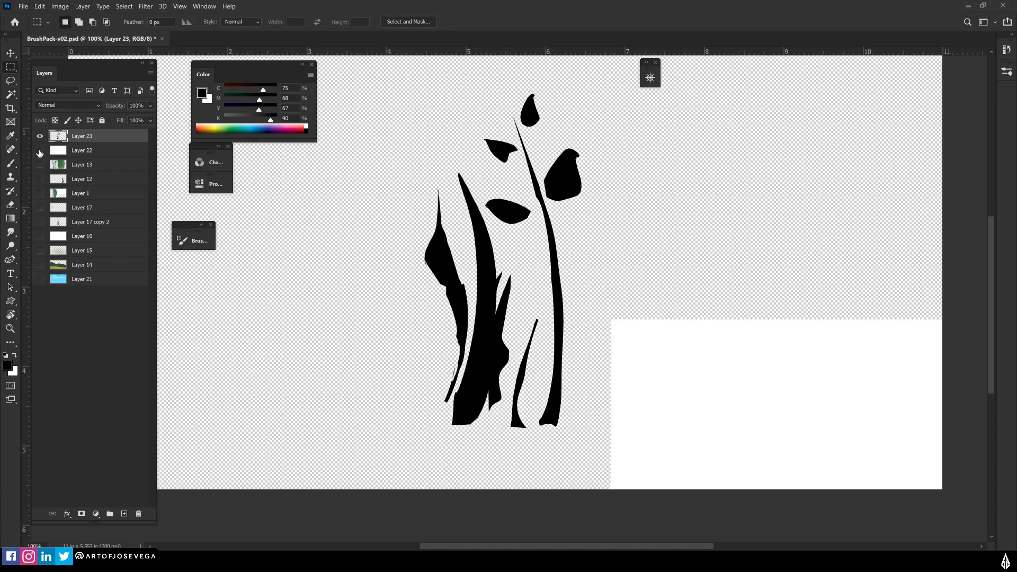
click(40, 152)
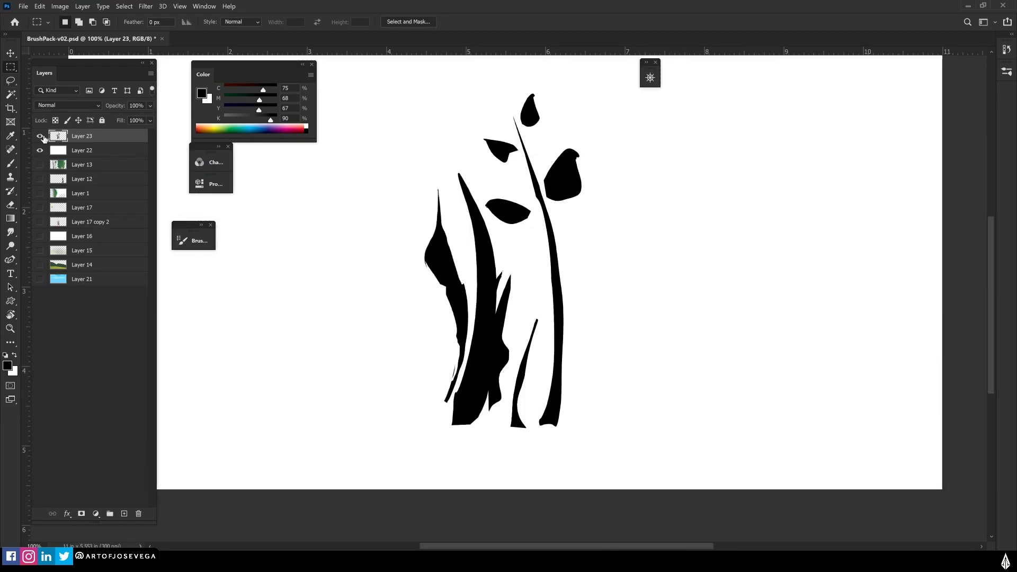
- Define the selected black plant silhouette as a brush preset named "grass"
key(e)
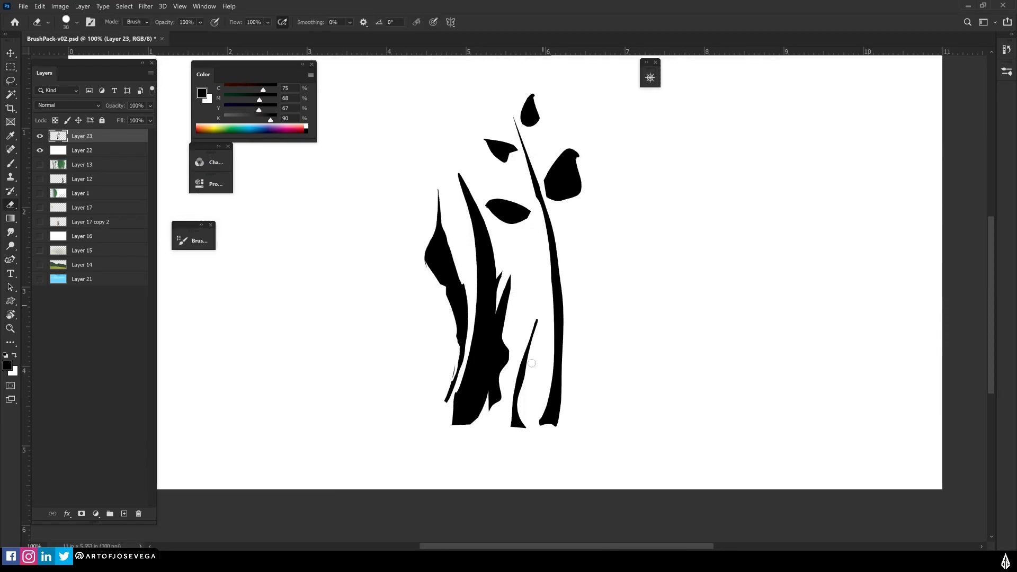
key(ctrl+minus)
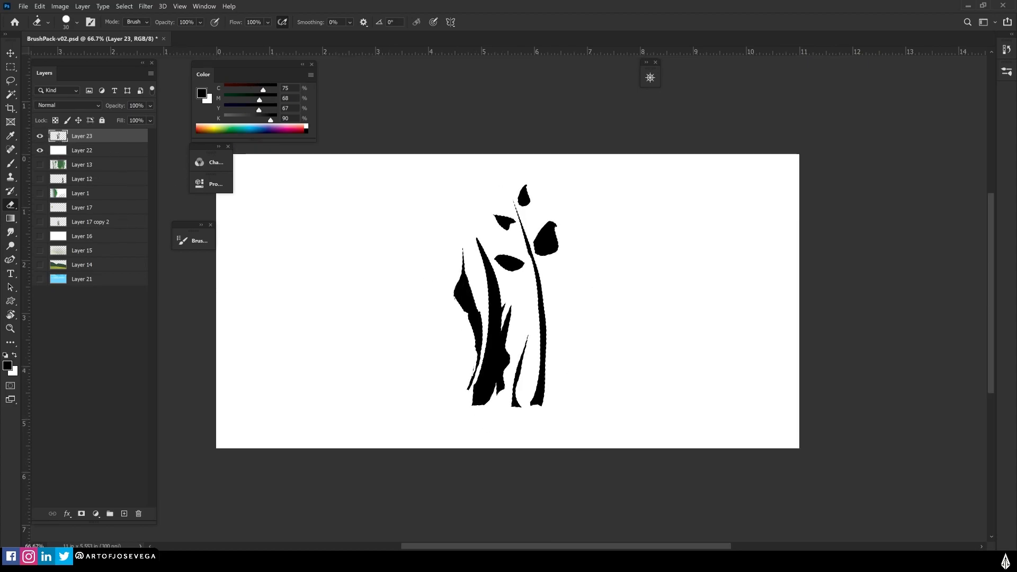
click(39, 6)
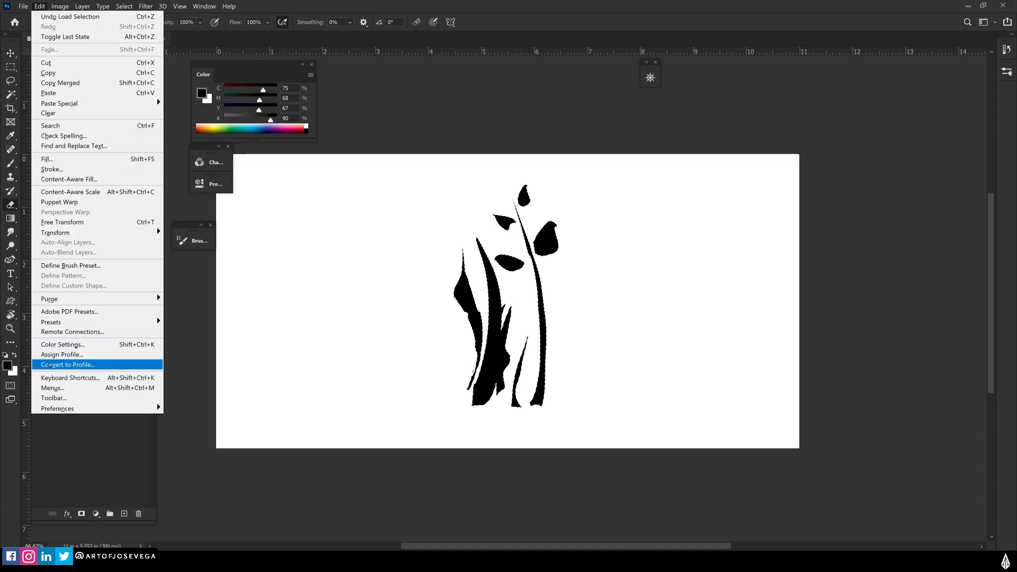
click(71, 265)
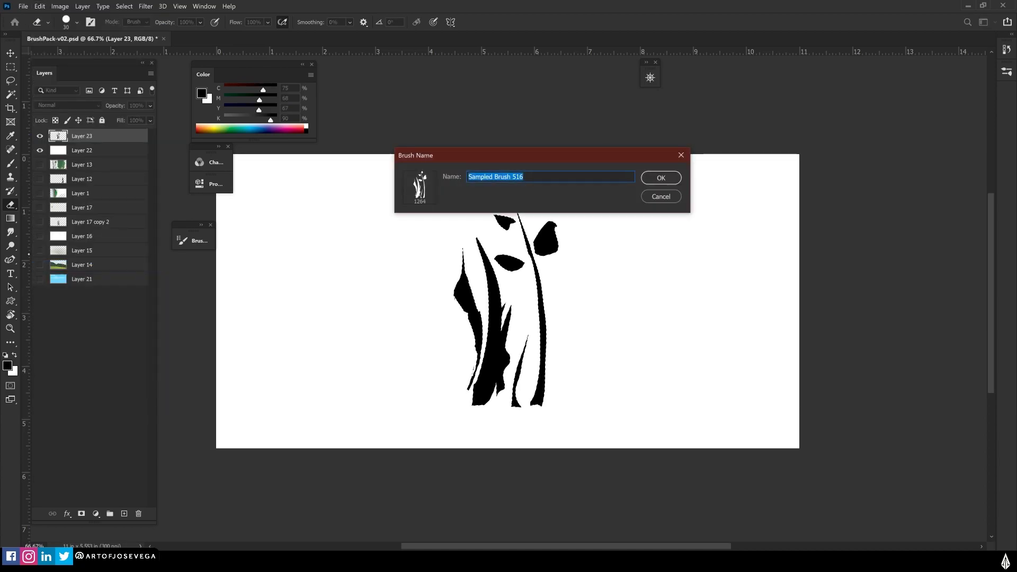
text(grass)
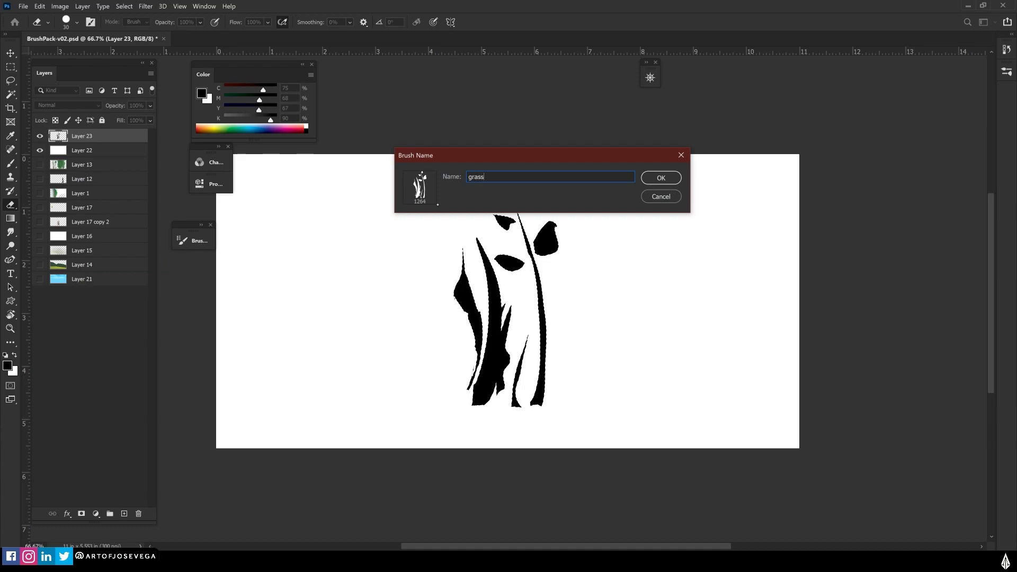
key(Return)
key(m)
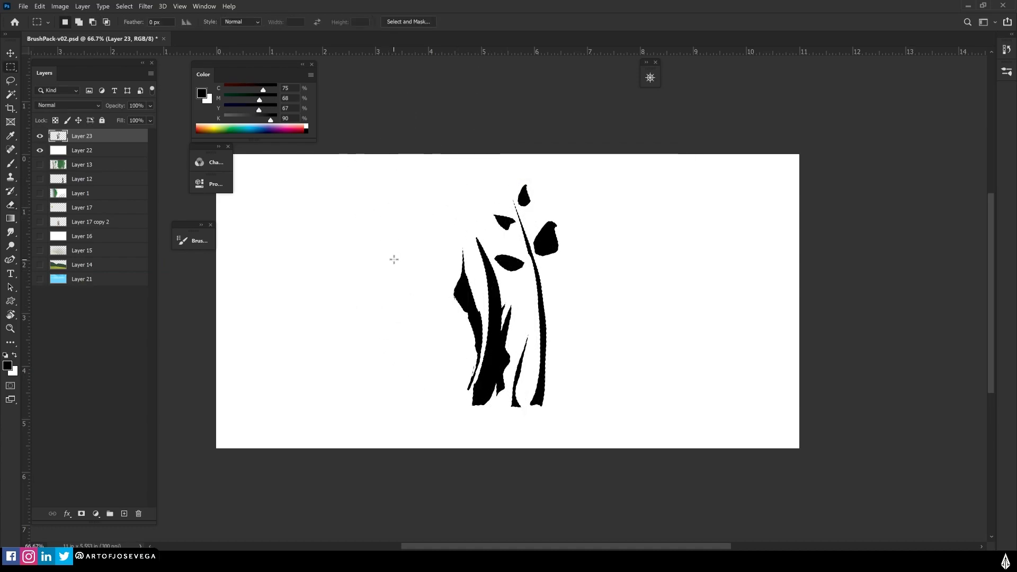
- Hide Layer 23 and add a new empty layer above it for painting with the Brush tool
click(39, 136)
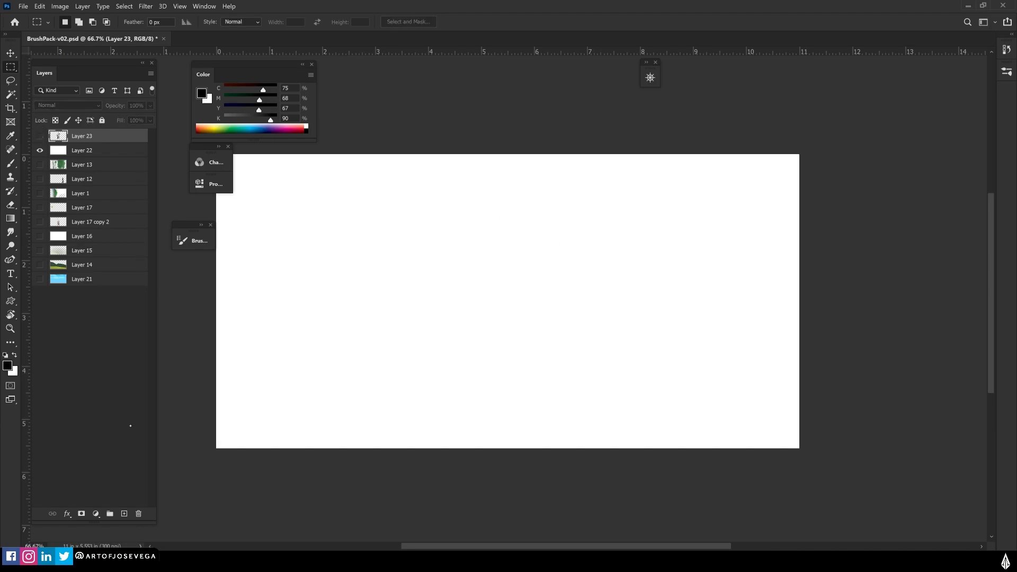
click(124, 513)
key(b)
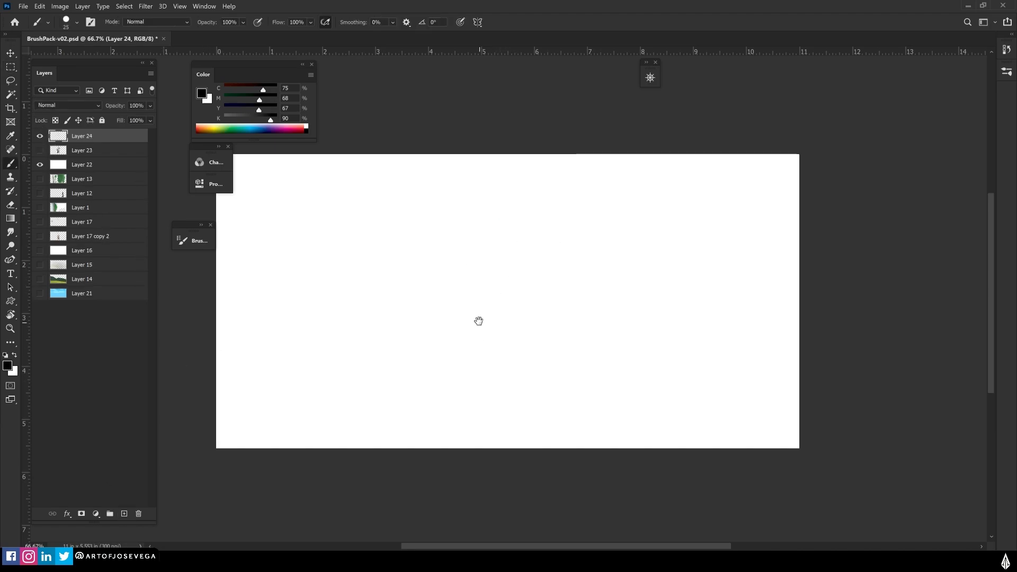
- Hide Layer 22, show landscape Layers 21 and 14, and move the new layer directly above Layer 14
scroll(466, 318, right, 1)
click(40, 165)
drag(41, 294, 41, 280)
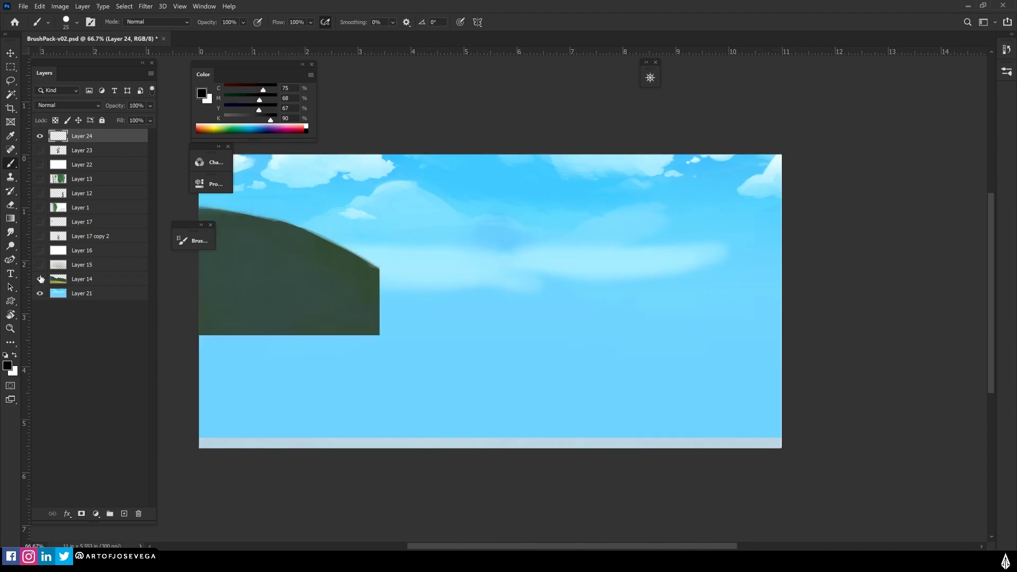
drag(78, 140, 69, 271)
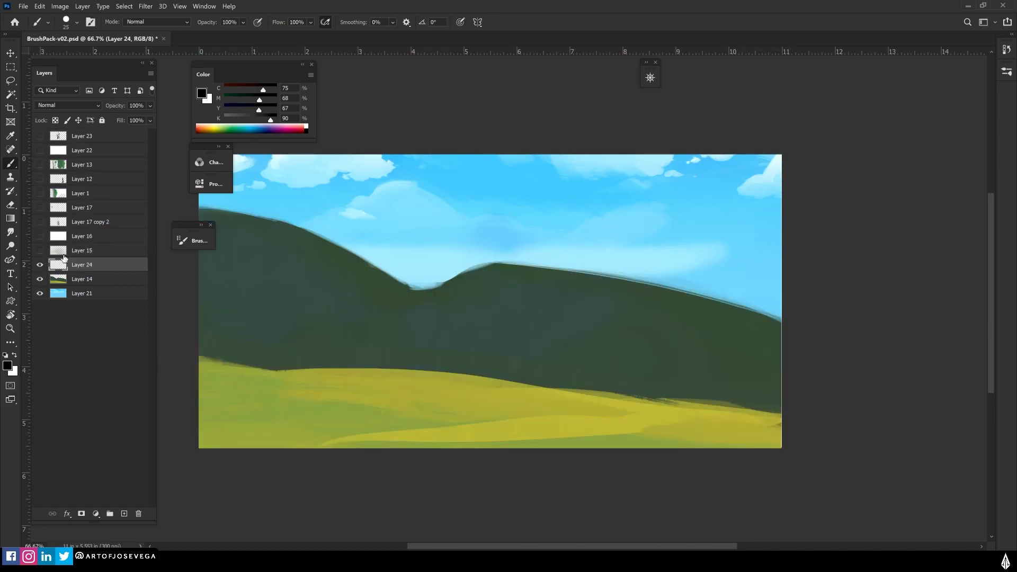
drag(370, 317, 462, 316)
key(bracketleft)
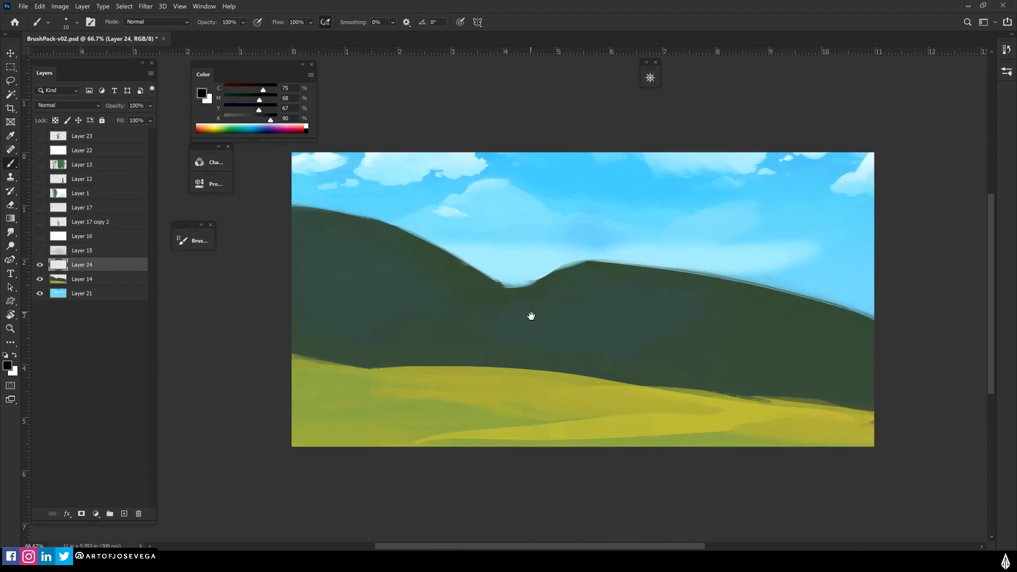
drag(531, 316, 480, 330)
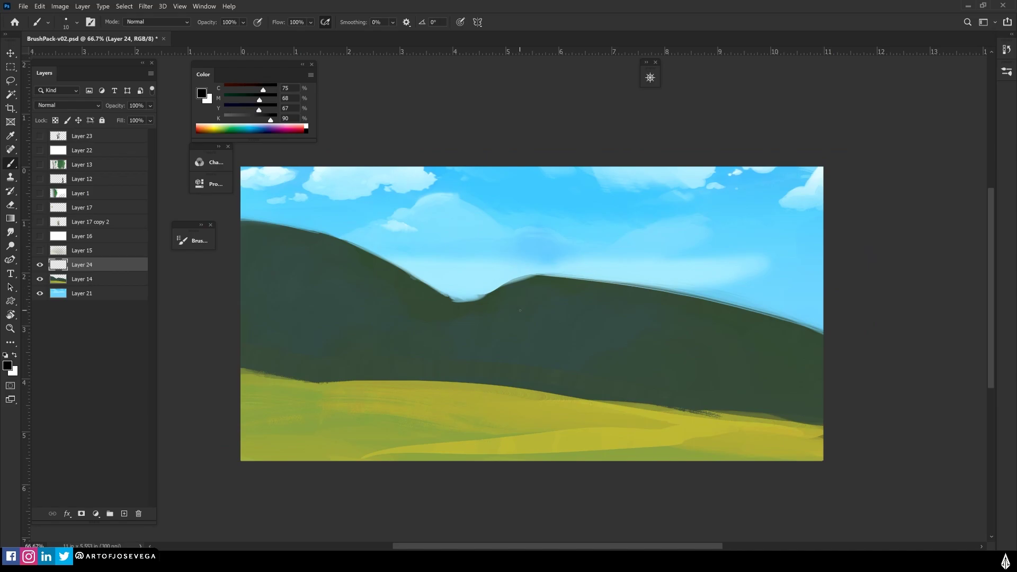
- Choose the new 1264 px grass brush, reduce it to 700 px, and sample the field's yellow-green as the foreground colour
right_click(520, 310)
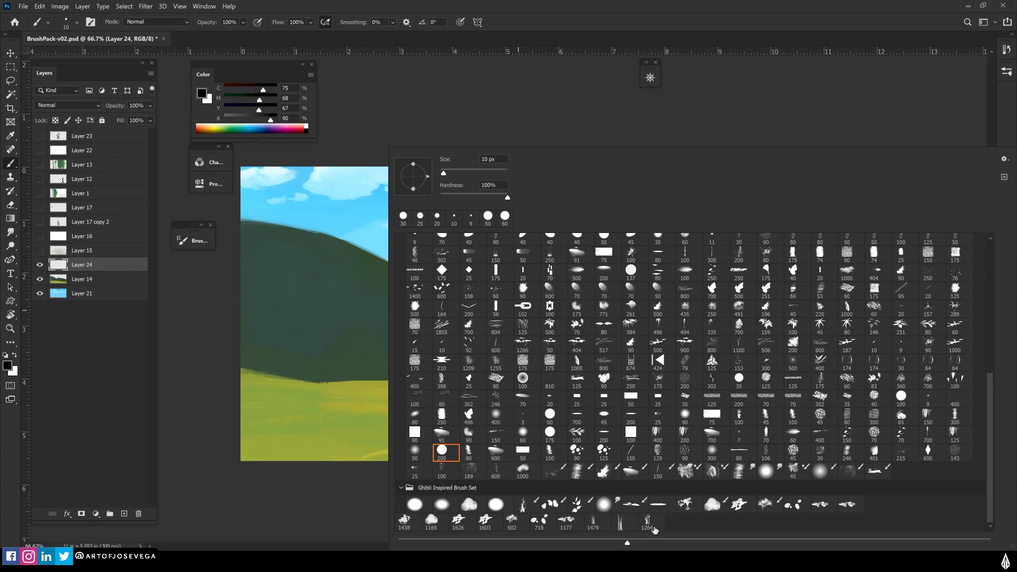
click(647, 522)
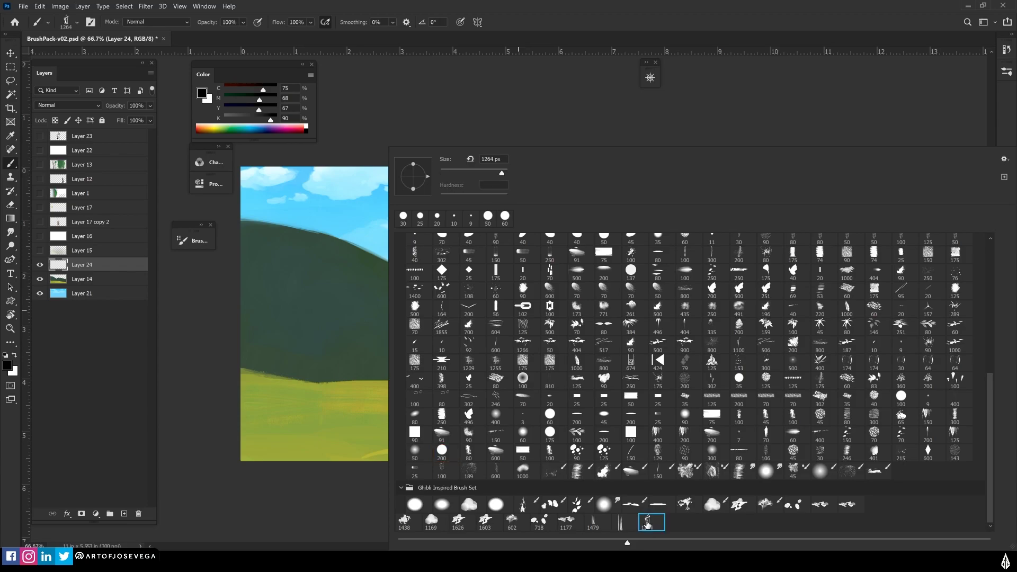
key(Return)
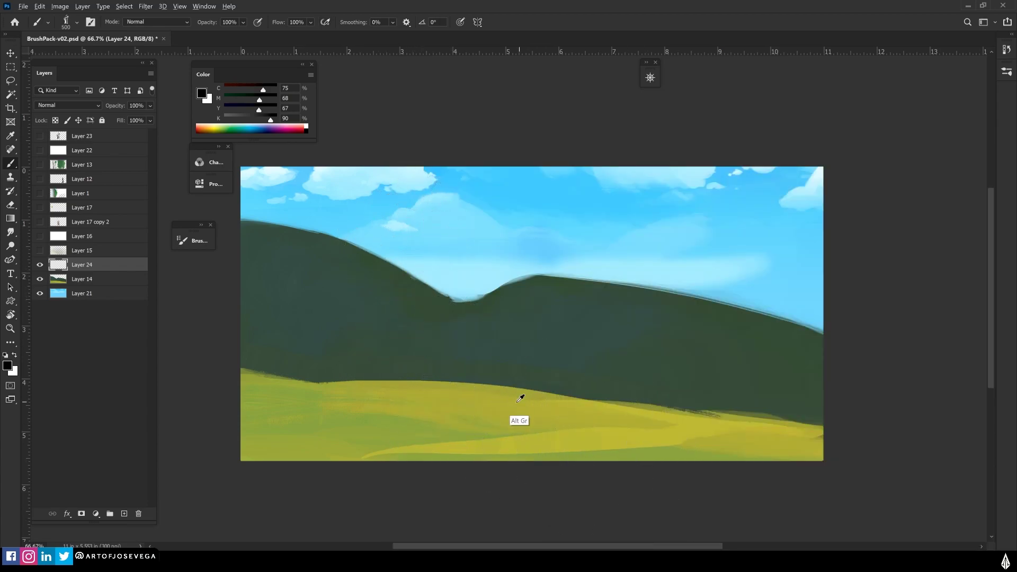
alt+click(461, 421)
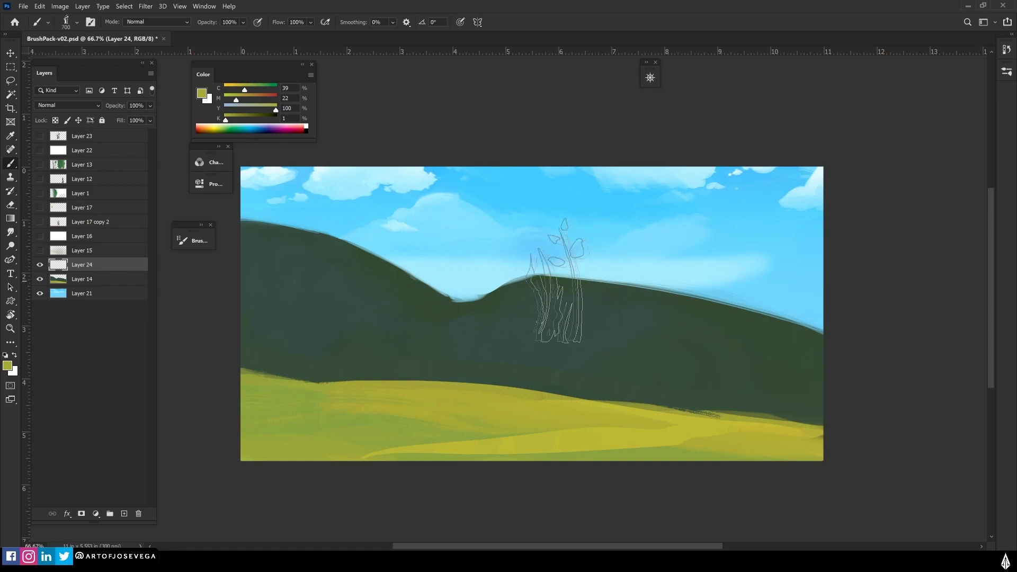
- Place Layer 16 directly below Layer 24 as a visible white-filled backdrop, with default colours restored and Layer 24 selected
drag(75, 250, 75, 269)
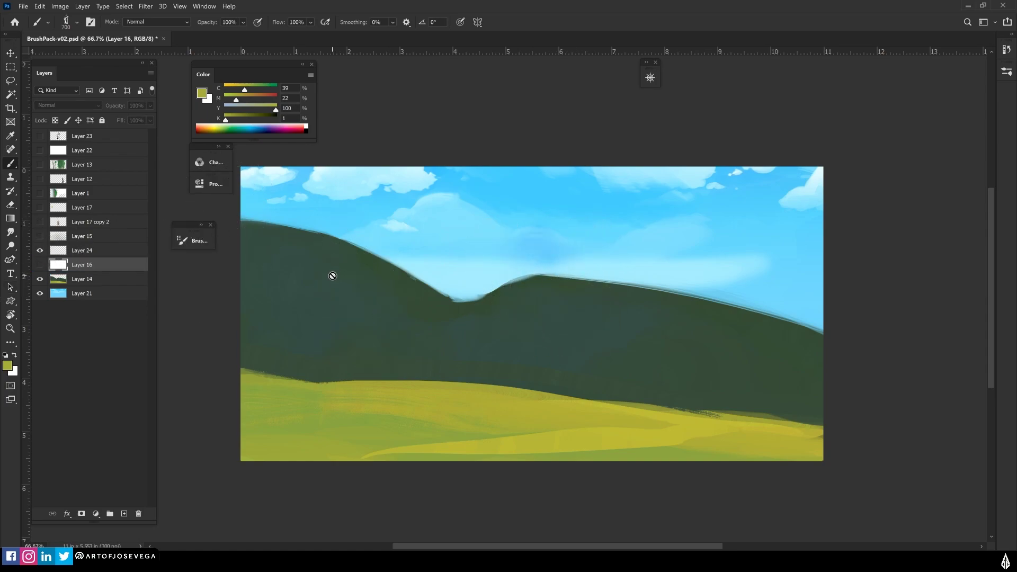
key(d)
key(alt+BackSpace)
click(58, 247)
click(39, 264)
key(ctrl+BackSpace)
click(71, 264)
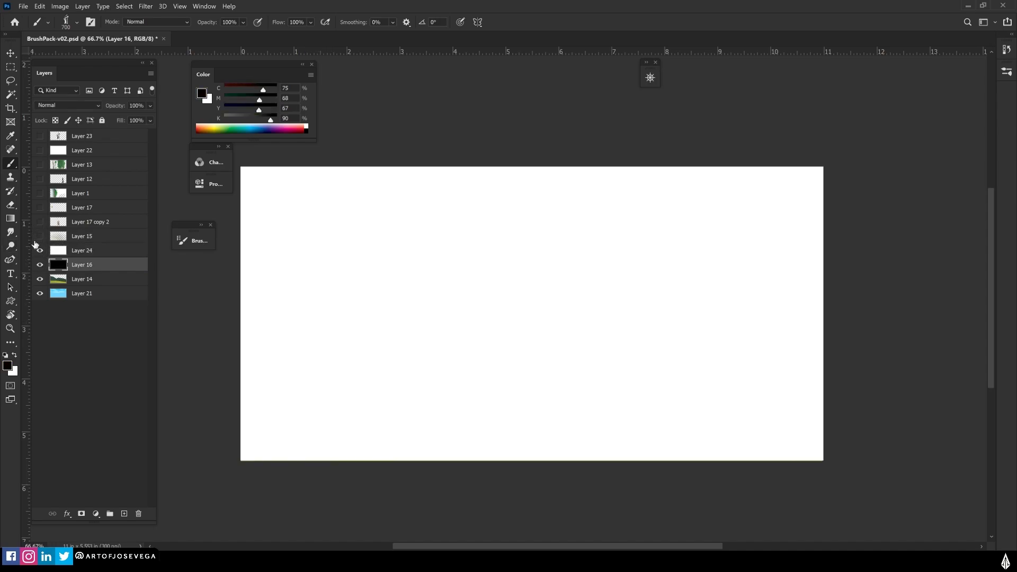
key(ctrl+z)
key(ctrl+BackSpace)
click(59, 248)
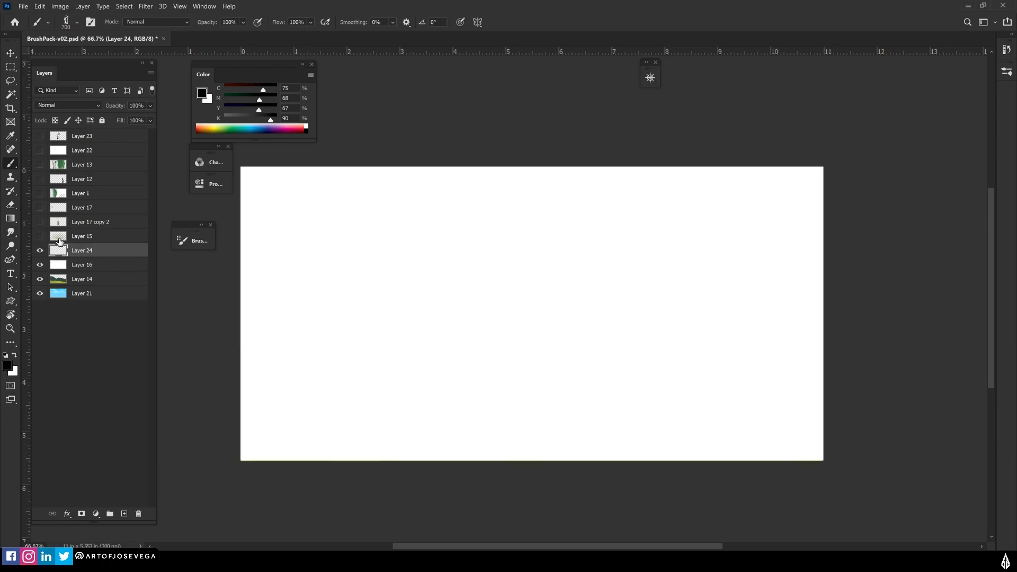
- Reduce the grass brush to 300 px, pick a bright green, and paint test strokes across the middle of Layer 24
key(bracketleft)
key(bracketleft)
key(bracketleft)
key(bracketleft)
click(233, 128)
mouse_move(535, 281)
mouse_down()
mouse_move(408, 307)
mouse_move(357, 289)
mouse_move(336, 301)
mouse_move(561, 275)
mouse_move(550, 302)
mouse_move(616, 291)
mouse_move(632, 300)
mouse_move(546, 334)
mouse_move(467, 344)
mouse_up()
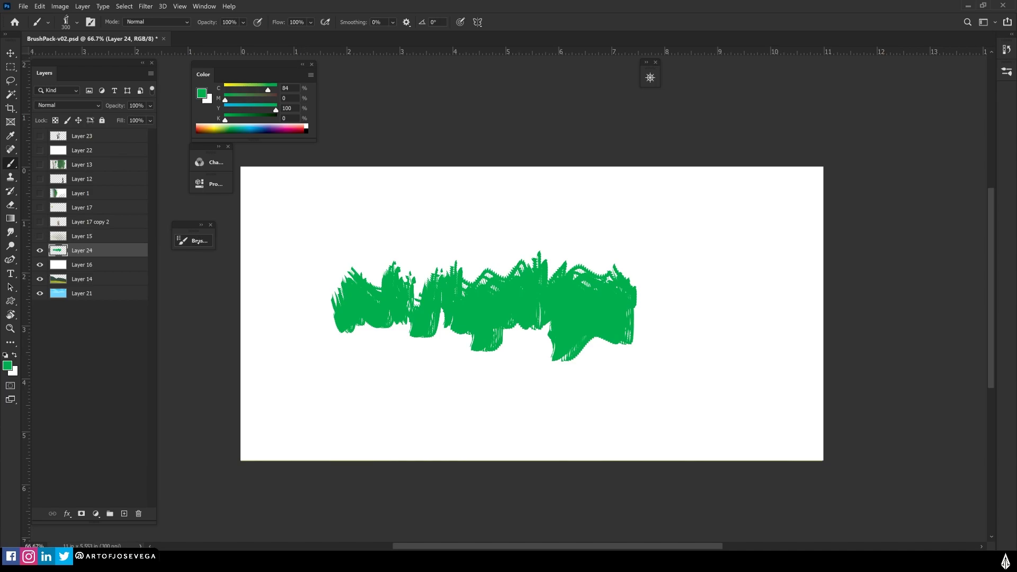
- Open the Brush Settings and place them beside the canvas, clear of the test strokes
mouse_move(246, 237)
mouse_down()
mouse_move(774, 114)
mouse_move(784, 101)
mouse_up()
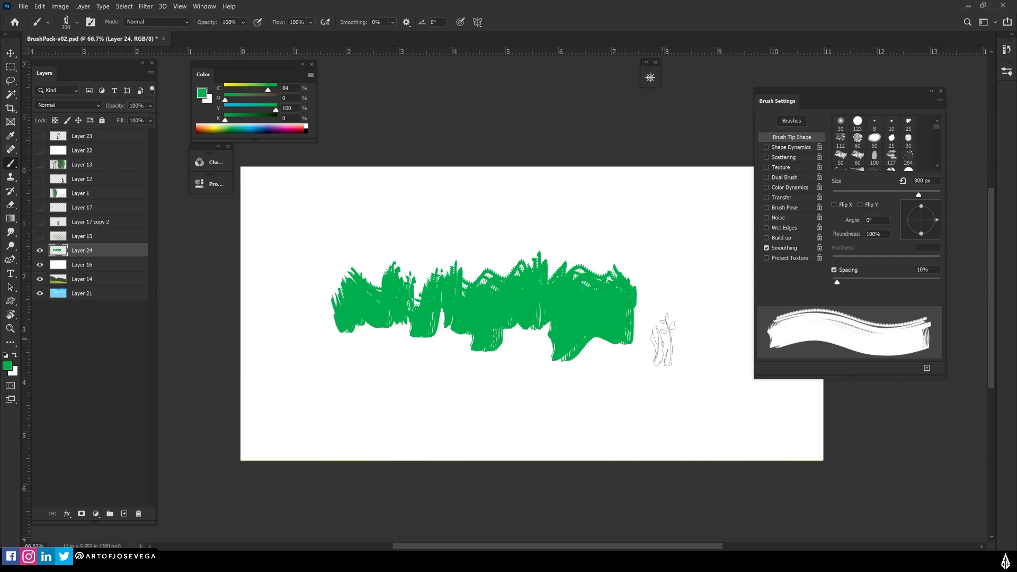
key(space)
mouse_move(519, 360)
mouse_down()
mouse_move(470, 375)
mouse_move(542, 371)
mouse_move(469, 399)
mouse_up()
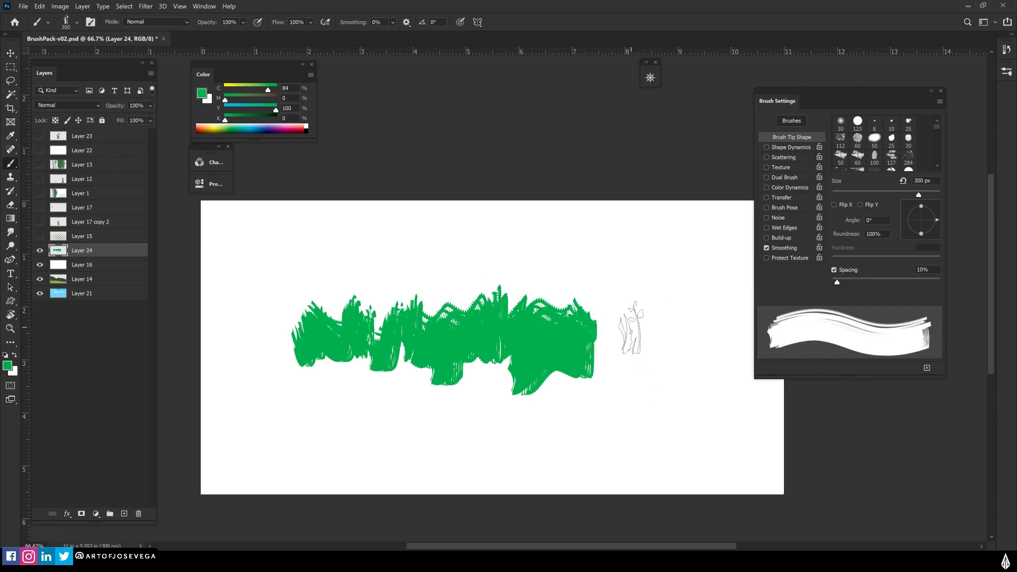
- Select the green test strokes with a rectangular marquee, delete them, deselect, and return to the Brush tool
key(m)
drag(248, 245, 653, 436)
key(Delete)
key(ctrl+d)
key(b)
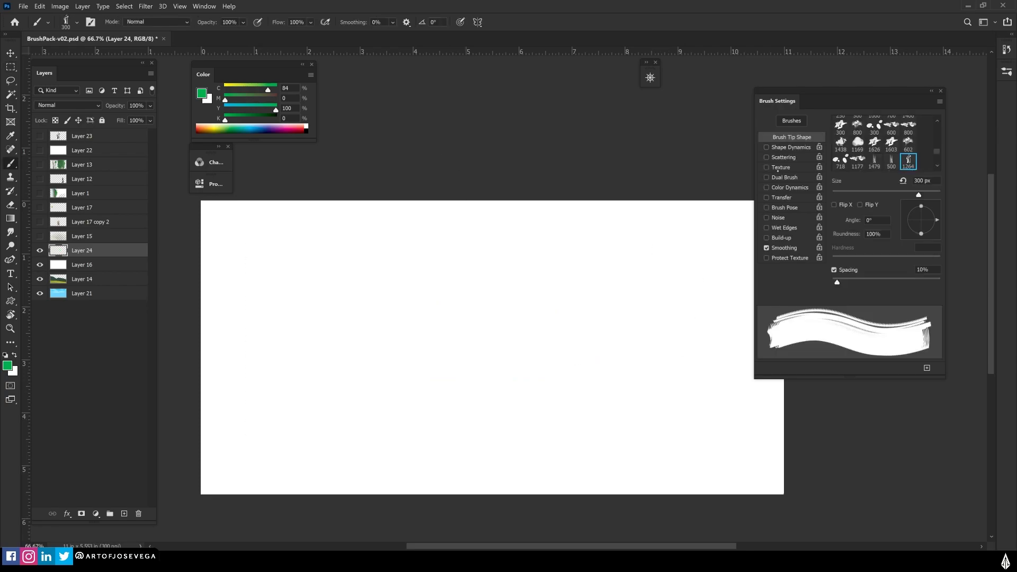
- Set the brush tip to 76% roundness and 94% spacing, and enable Shape Dynamics with 50% size jitter and 39% minimum diameter
drag(921, 206, 921, 209)
mouse_move(835, 283)
mouse_down()
mouse_move(893, 281)
mouse_move(882, 282)
mouse_up()
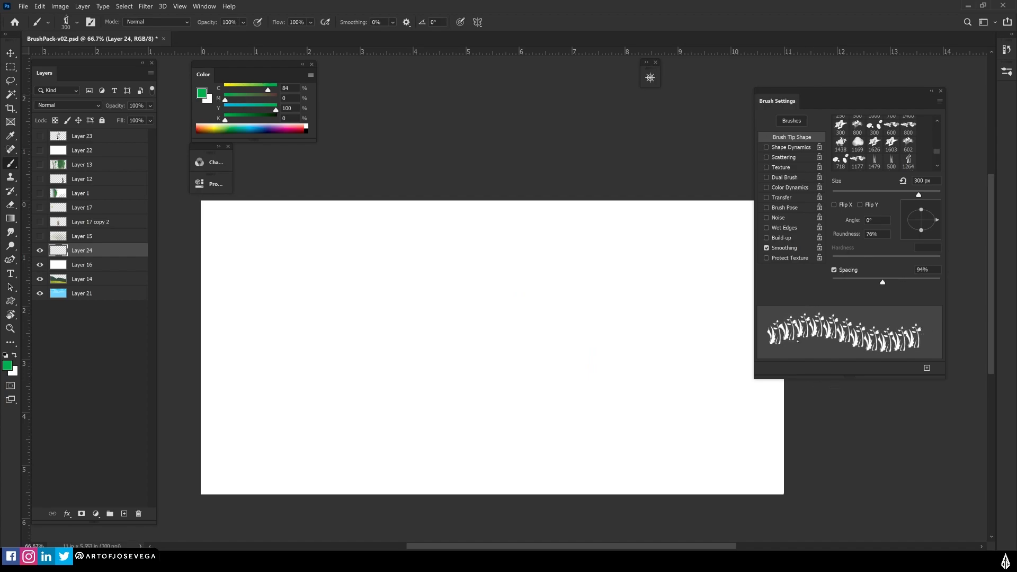
click(783, 147)
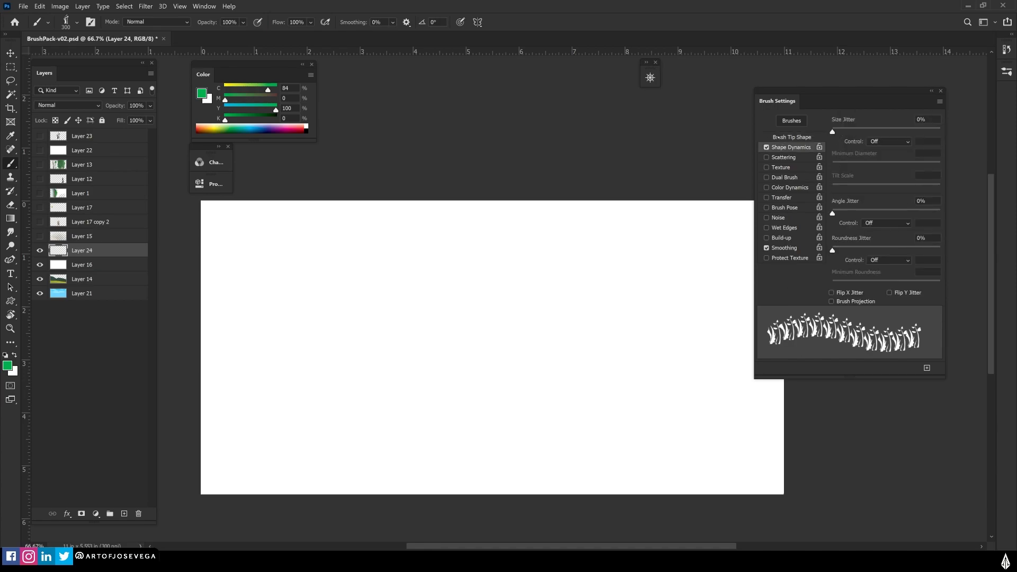
drag(832, 132, 886, 132)
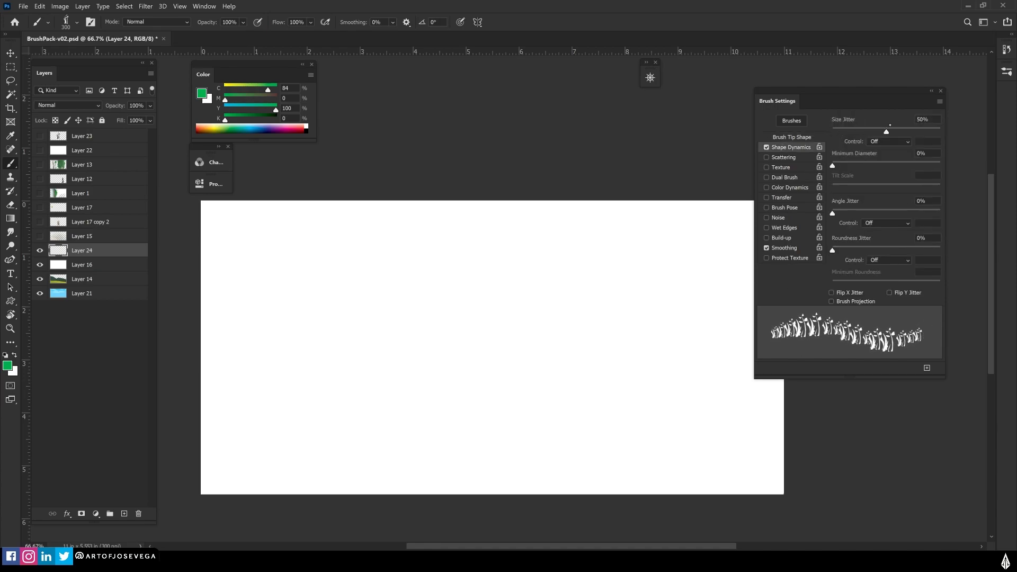
drag(832, 165, 875, 164)
- Enlarge the brush to 600 px and paint a row of green test plants across the left half of the canvas
key(bracketright)
key(bracketright)
key(bracketright)
key(bracketright)
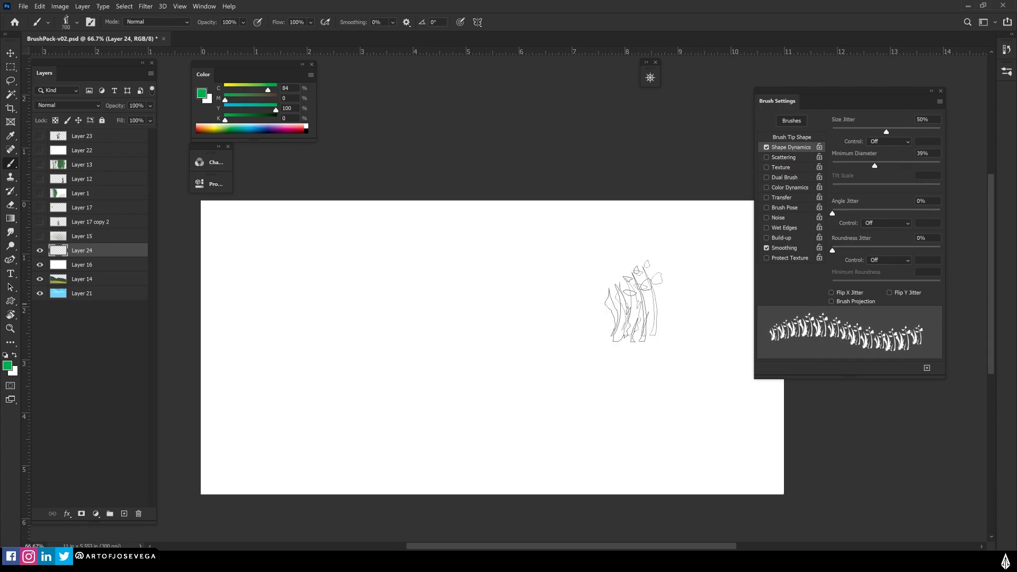
key(bracketleft)
mouse_move(530, 357)
mouse_down()
mouse_move(431, 371)
mouse_move(302, 360)
mouse_move(374, 333)
mouse_up()
- Add a slight angle jitter to the brush and enable Scattering with 20% scatter
drag(833, 214, 837, 213)
click(779, 158)
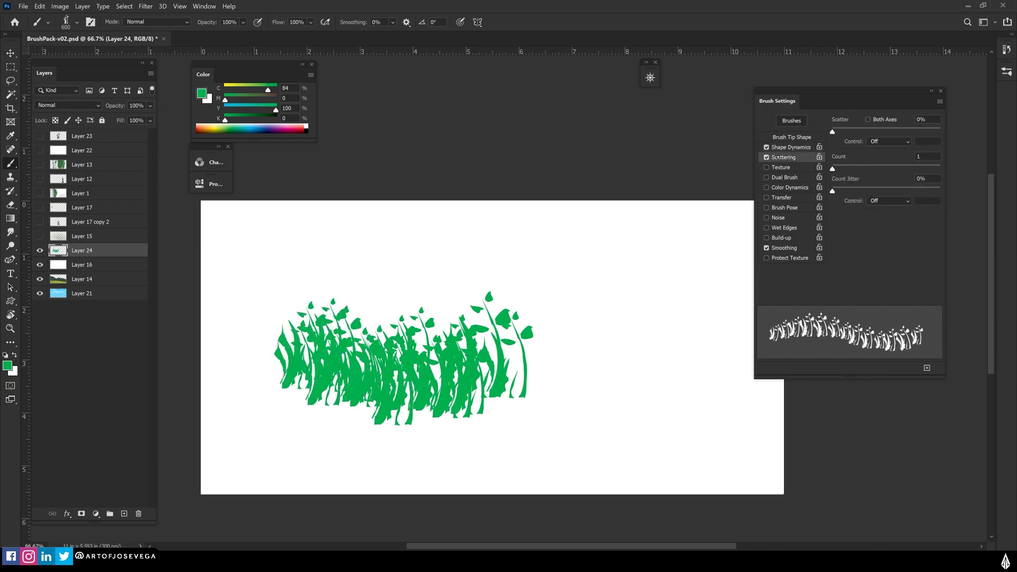
drag(833, 132, 835, 132)
- Extend the test row to the right with smaller scattered plants, reducing the brush to 300 px
key(bracketleft)
key(bracketleft)
mouse_move(640, 345)
mouse_down()
mouse_move(682, 339)
mouse_move(673, 385)
mouse_move(609, 377)
mouse_move(578, 361)
mouse_move(501, 365)
mouse_move(596, 371)
mouse_move(628, 345)
mouse_move(691, 347)
mouse_move(699, 374)
mouse_move(723, 366)
mouse_move(733, 390)
mouse_up()
key(bracketleft)
key(bracketleft)
key(bracketright)
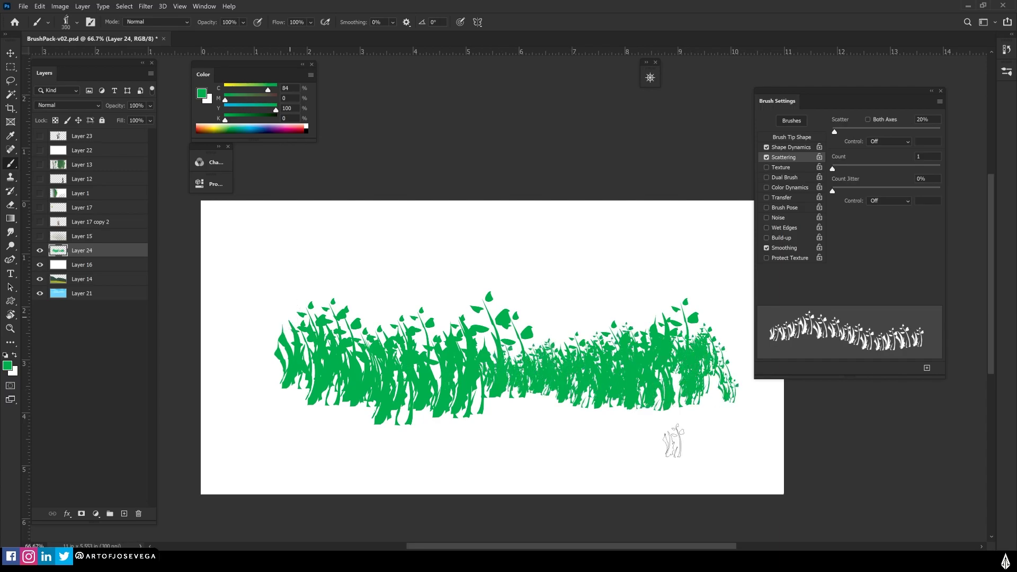
click(775, 187)
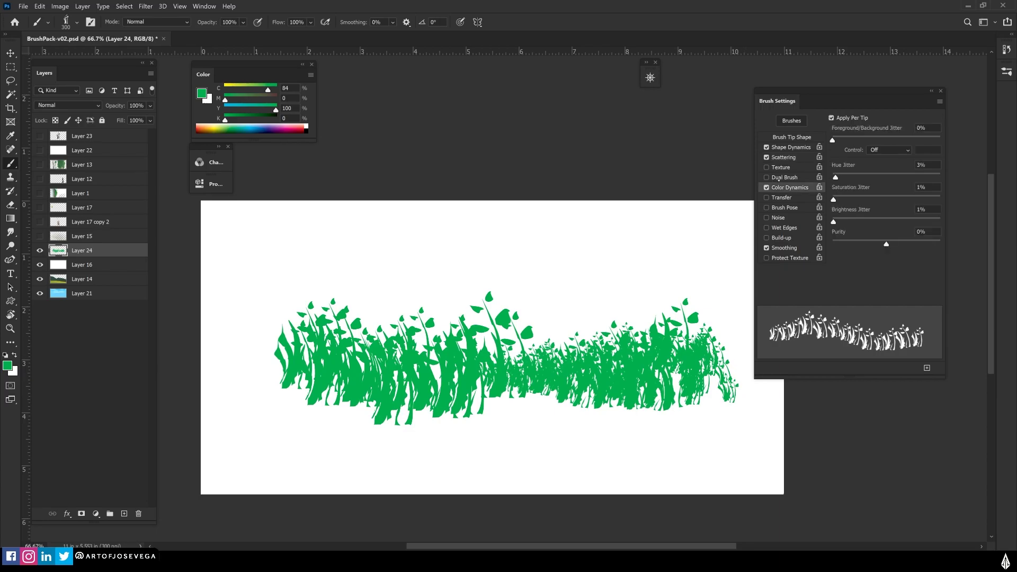
click(766, 187)
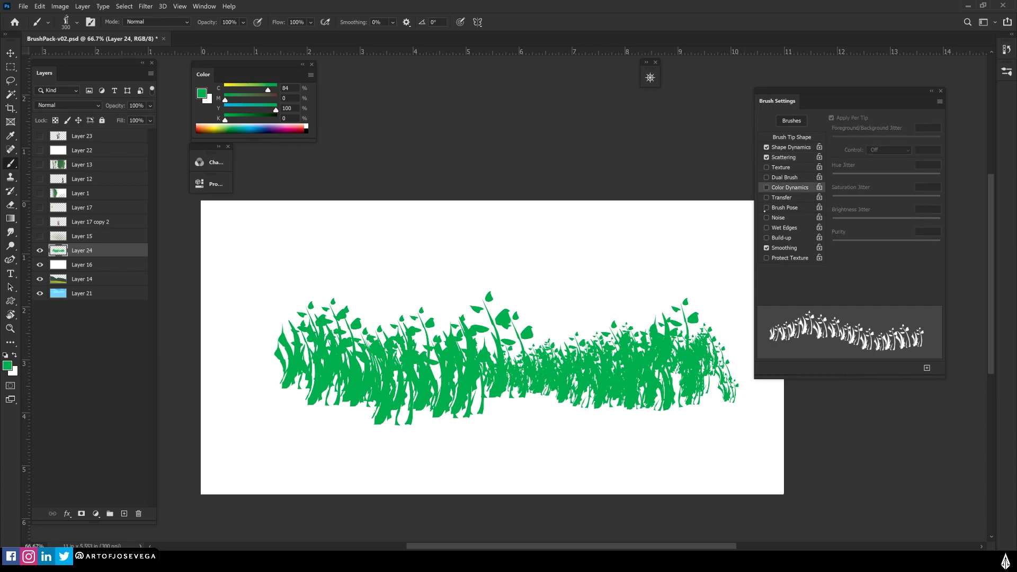
click(767, 207)
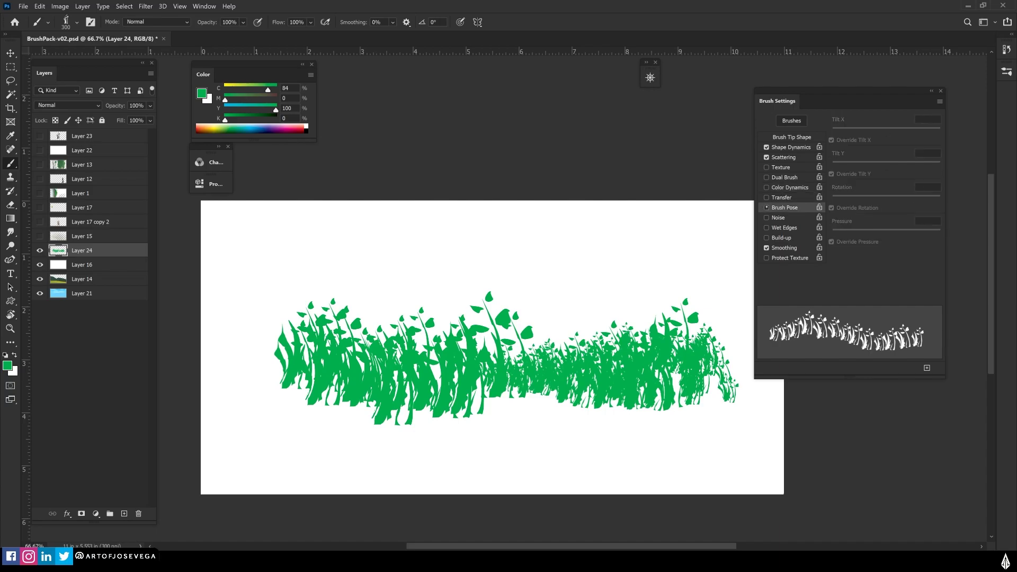
- Enable Transfer with 57% opacity jitter and replace the test strokes with a fresh row of plants using 500 px and 300 px brushes
click(767, 197)
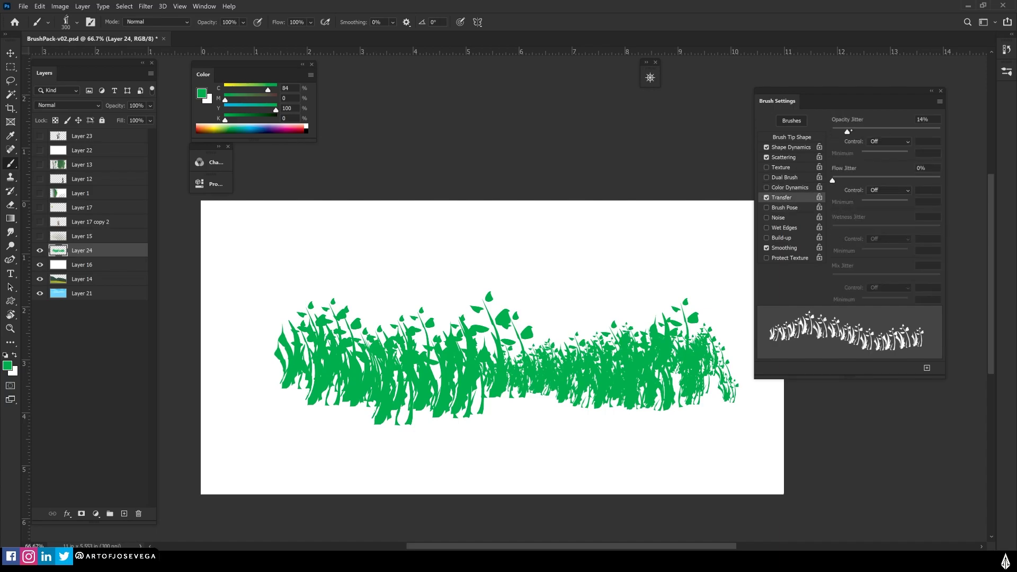
drag(847, 130, 890, 131)
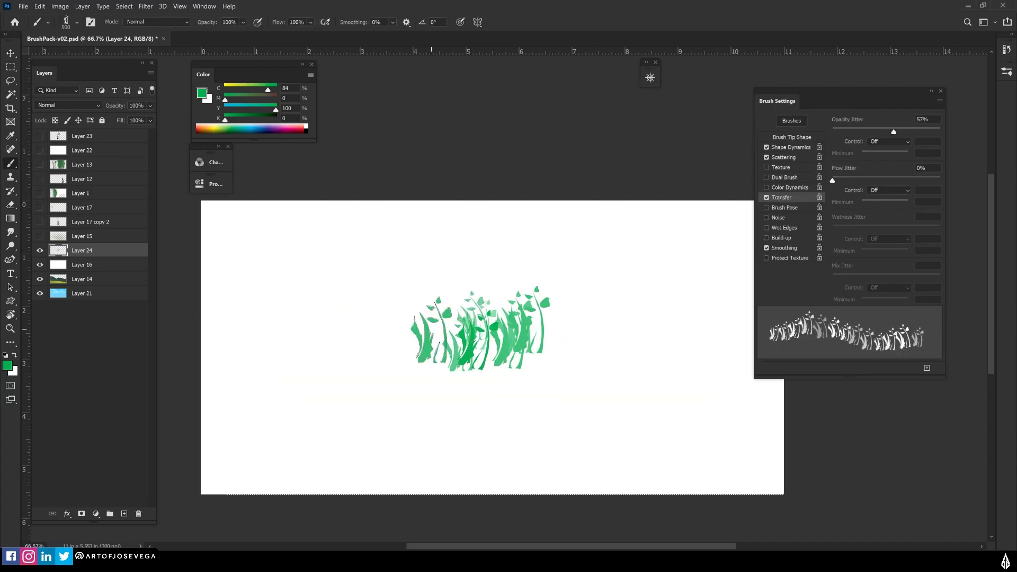
mouse_move(466, 328)
mouse_down()
mouse_move(437, 335)
mouse_move(426, 316)
mouse_move(382, 337)
mouse_move(408, 324)
mouse_move(397, 335)
mouse_move(337, 321)
mouse_move(335, 354)
mouse_move(284, 326)
mouse_move(338, 359)
mouse_move(318, 338)
mouse_up()
key(bracketleft)
mouse_move(437, 339)
mouse_down()
mouse_move(400, 338)
mouse_move(572, 331)
mouse_up()
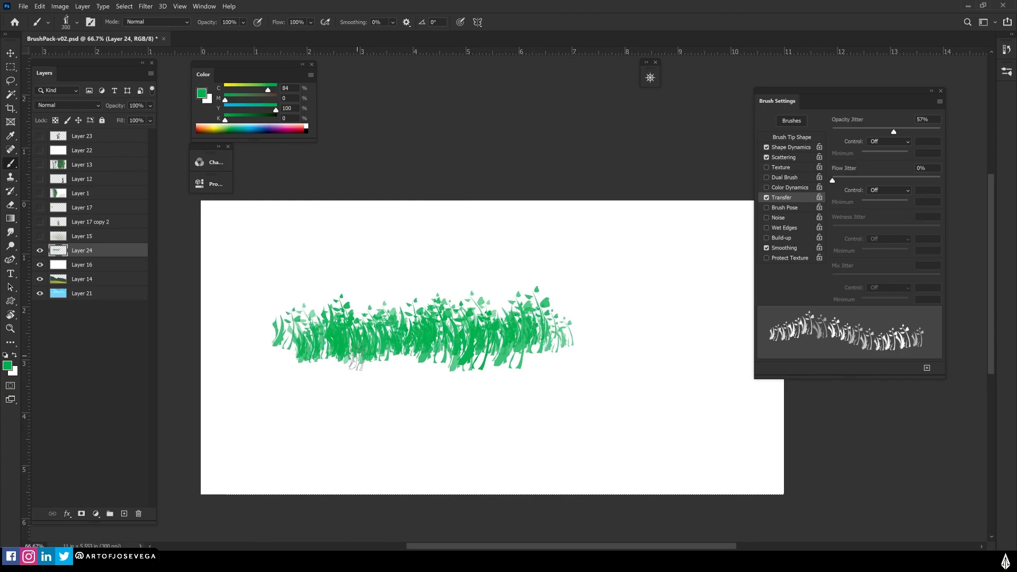
- Extend the green test row to the right with a mix of larger and smaller plants, ending with a 200 px brush
key(e)
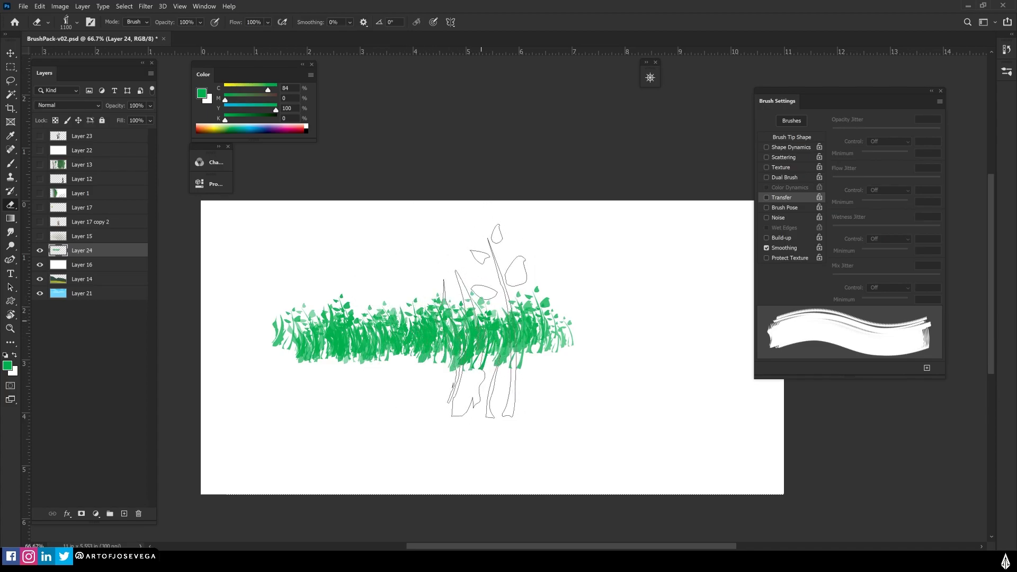
key(b)
mouse_move(574, 327)
mouse_down()
mouse_move(586, 334)
mouse_move(600, 319)
mouse_move(611, 341)
mouse_up()
key(bracketright)
key(bracketright)
click(573, 326)
click(571, 346)
key(bracketleft)
key(bracketleft)
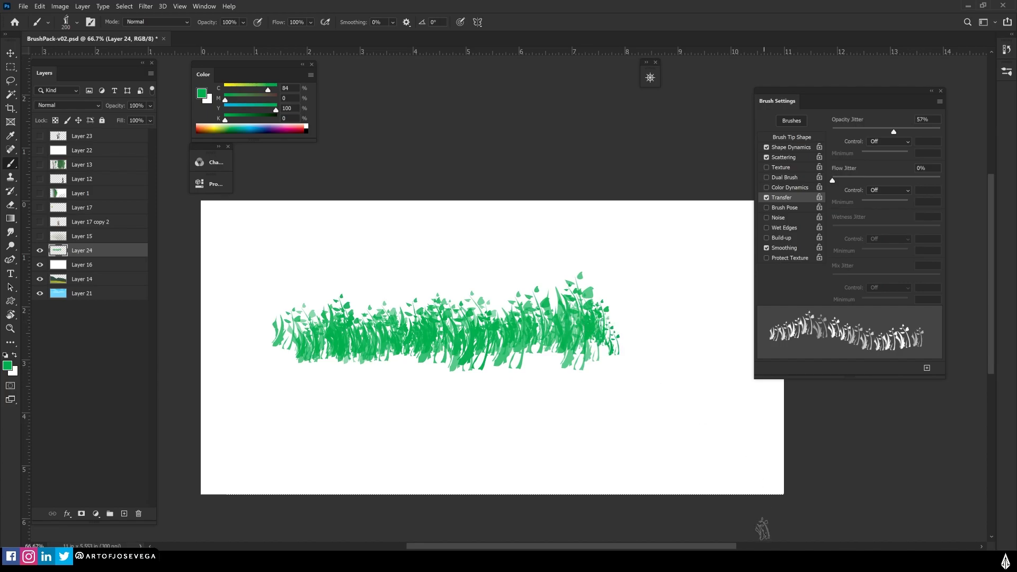
key(bracketright)
key(bracketright)
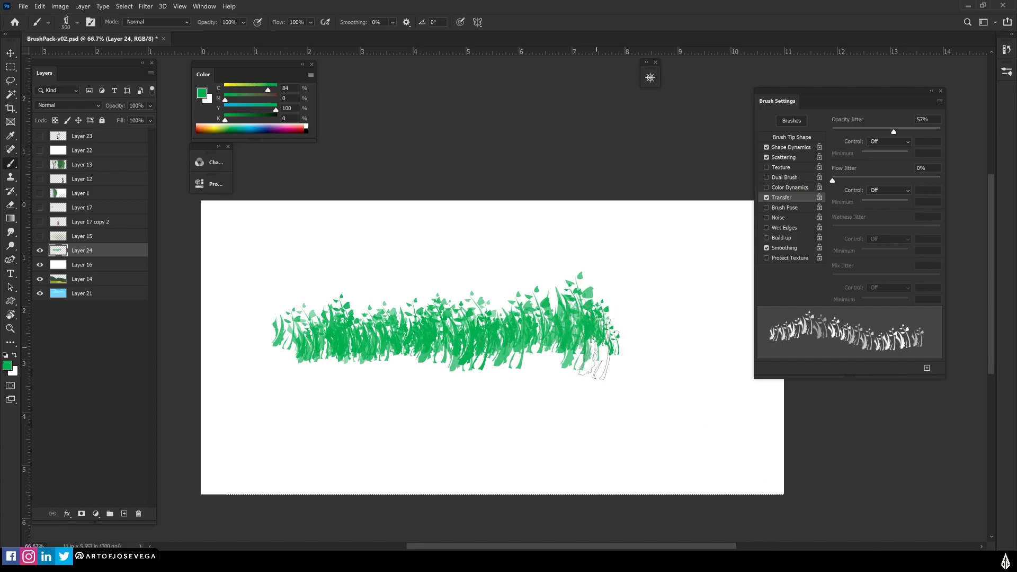
key(bracketleft)
drag(495, 373, 501, 387)
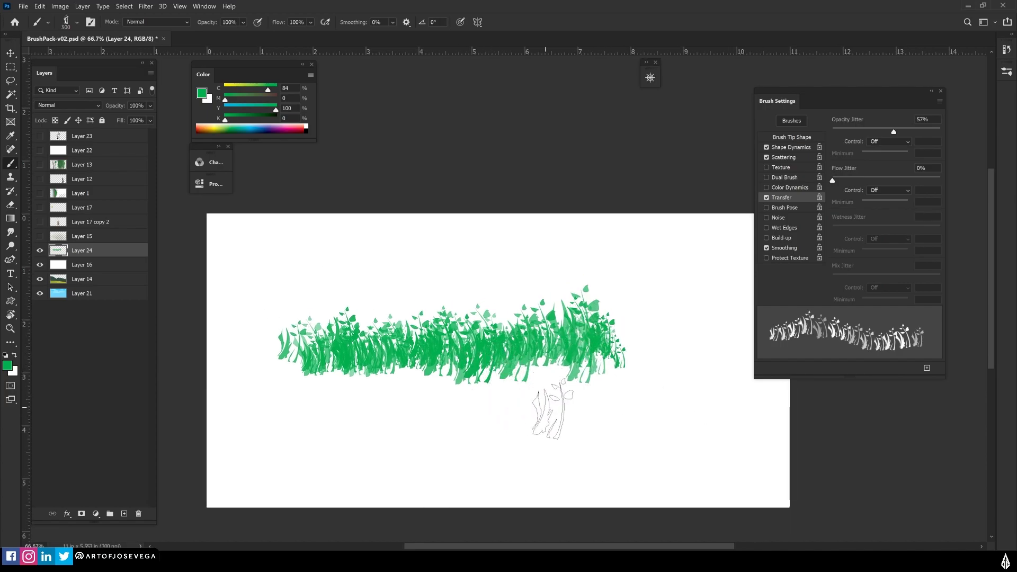
key(bracketleft)
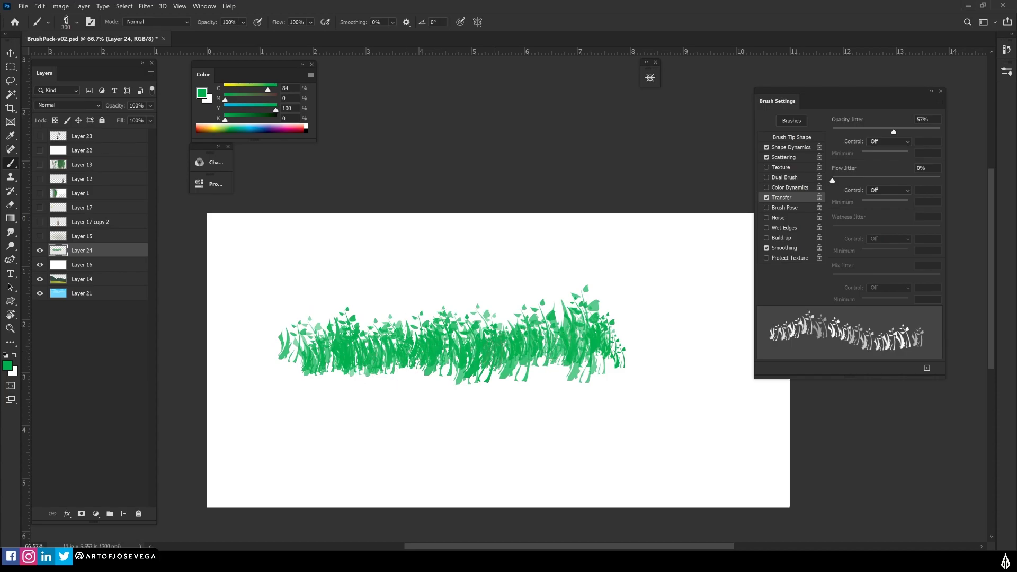
- Paint a second band of plants over the row and separate clusters below it, reducing the brush down to 150 px
key(bracketright)
key(bracketright)
mouse_move(658, 341)
mouse_down()
mouse_move(642, 334)
mouse_move(712, 365)
mouse_move(436, 324)
mouse_up()
mouse_move(682, 354)
mouse_down()
mouse_move(373, 315)
mouse_move(485, 304)
mouse_move(292, 335)
mouse_up()
key(bracketleft)
mouse_move(572, 428)
mouse_down()
mouse_move(558, 445)
mouse_move(534, 441)
mouse_move(550, 430)
mouse_move(528, 424)
mouse_move(432, 426)
mouse_move(442, 407)
mouse_move(390, 411)
mouse_up()
key(bracketleft)
key(bracketleft)
key(bracketleft)
key(bracketleft)
drag(389, 410, 425, 415)
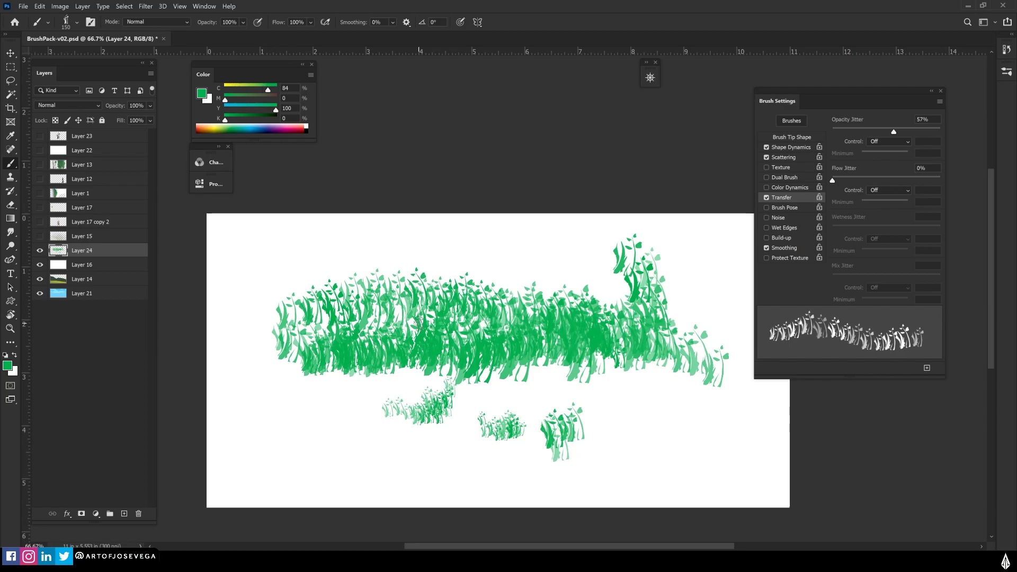
drag(388, 369, 372, 372)
drag(468, 376, 460, 378)
key(bracketright)
key(bracketright)
key(bracketright)
key(bracketright)
key(bracketright)
key(bracketright)
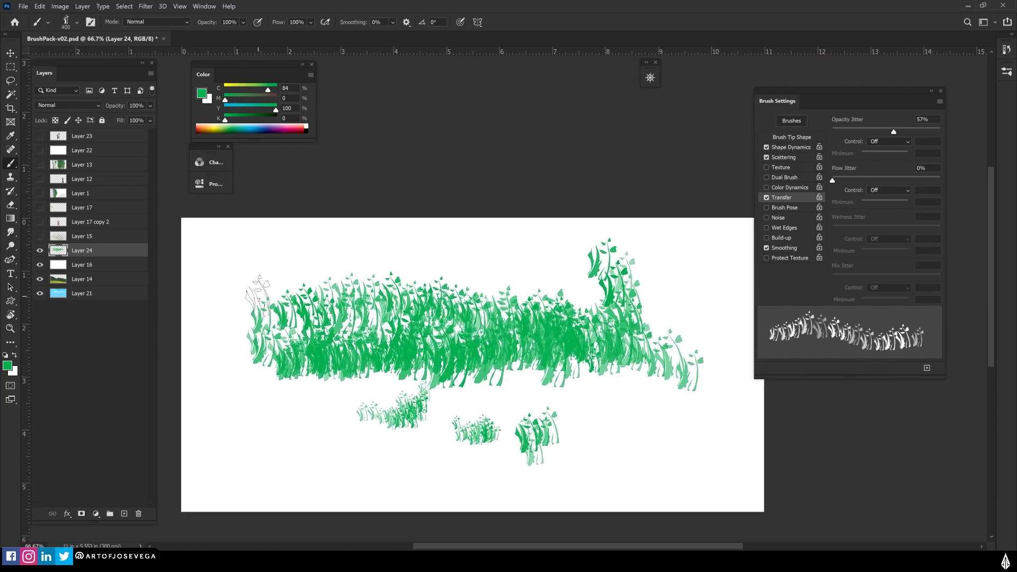
drag(483, 333, 465, 334)
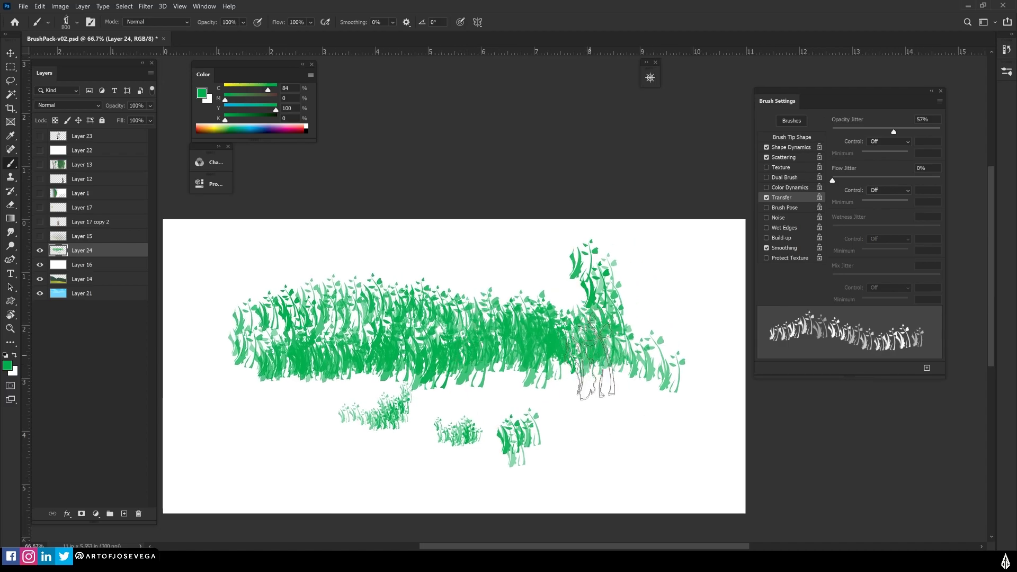
drag(557, 431, 523, 442)
key(m)
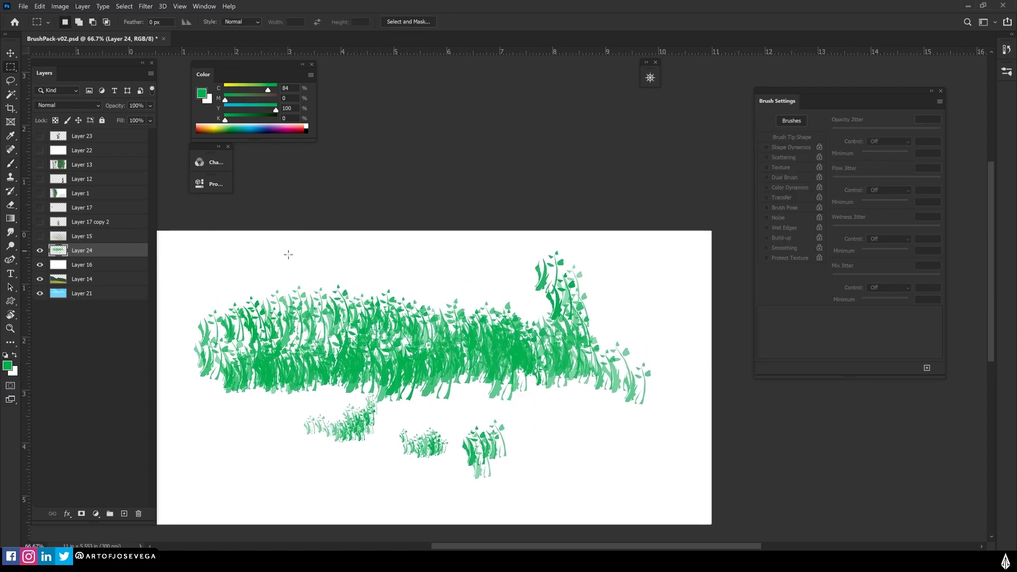
key(b)
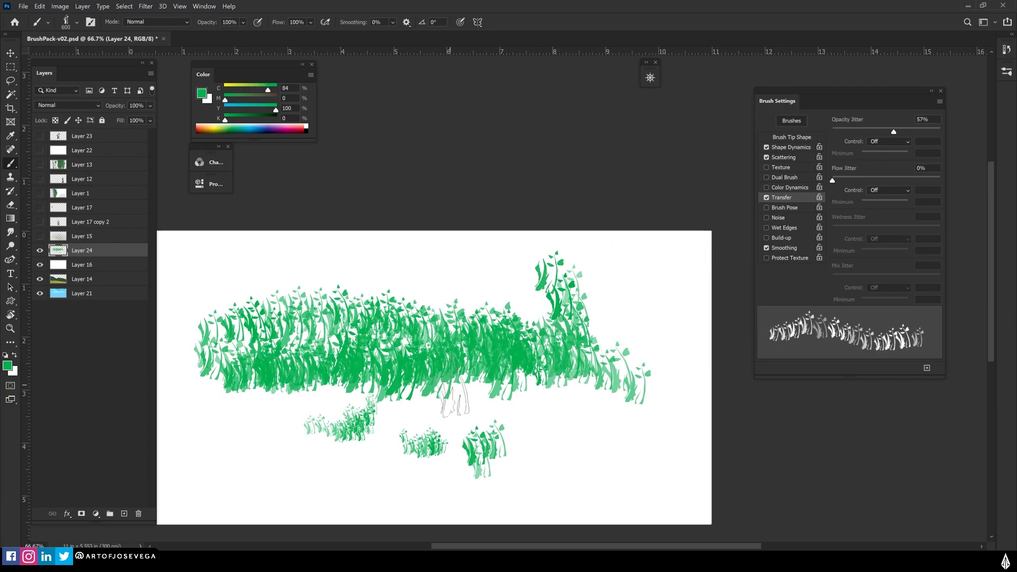
key(bracketright)
key(bracketright)
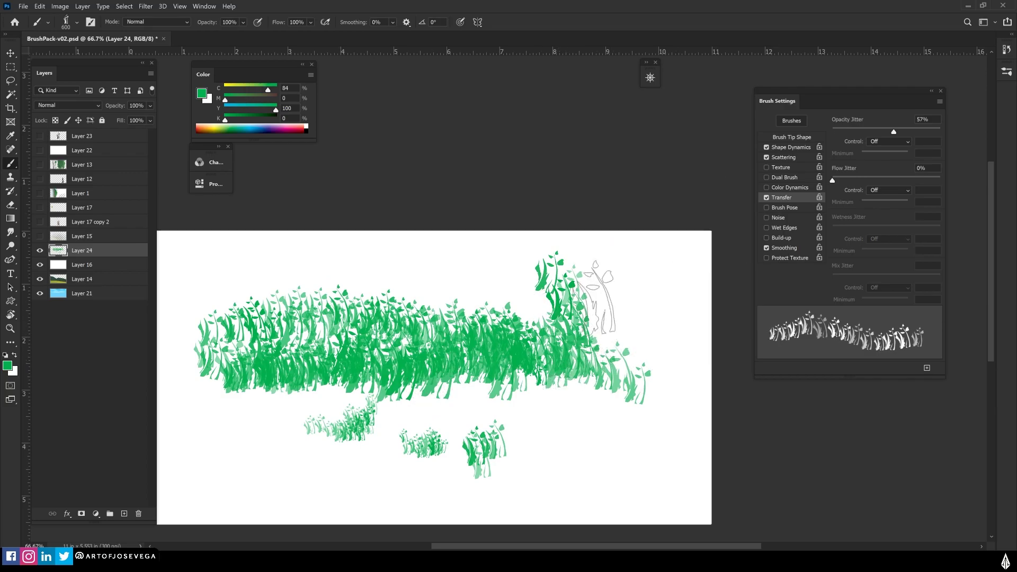
- Save the tuned foliage brush as a new brush preset named "grass new"
right_click(463, 351)
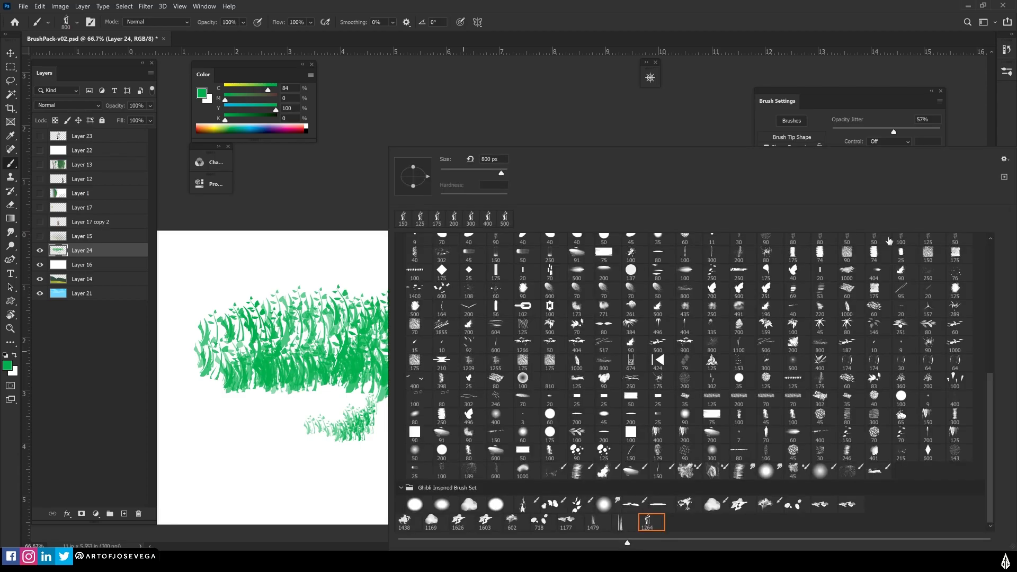
click(1004, 159)
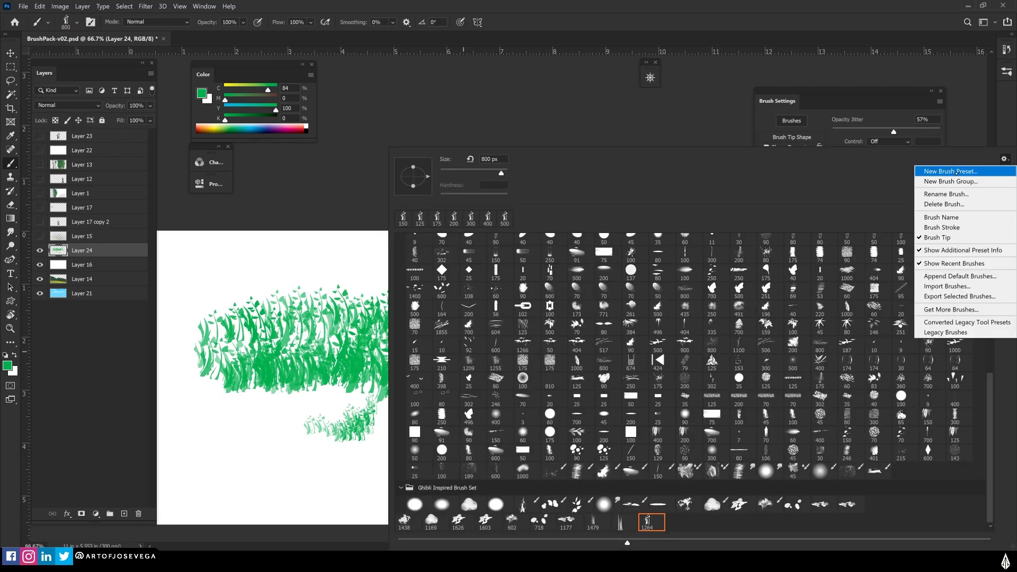
click(951, 172)
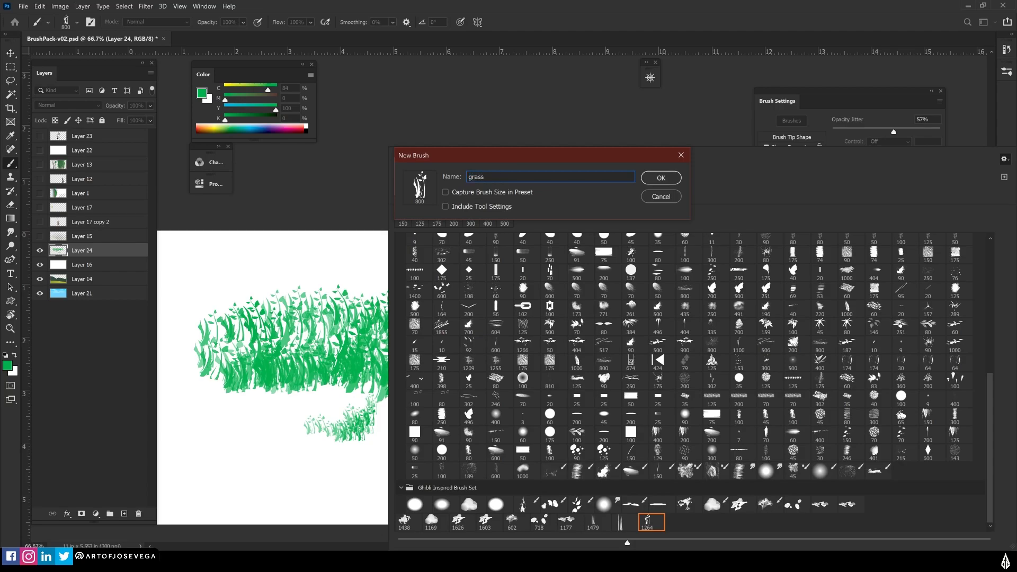
text(new)
key(Return)
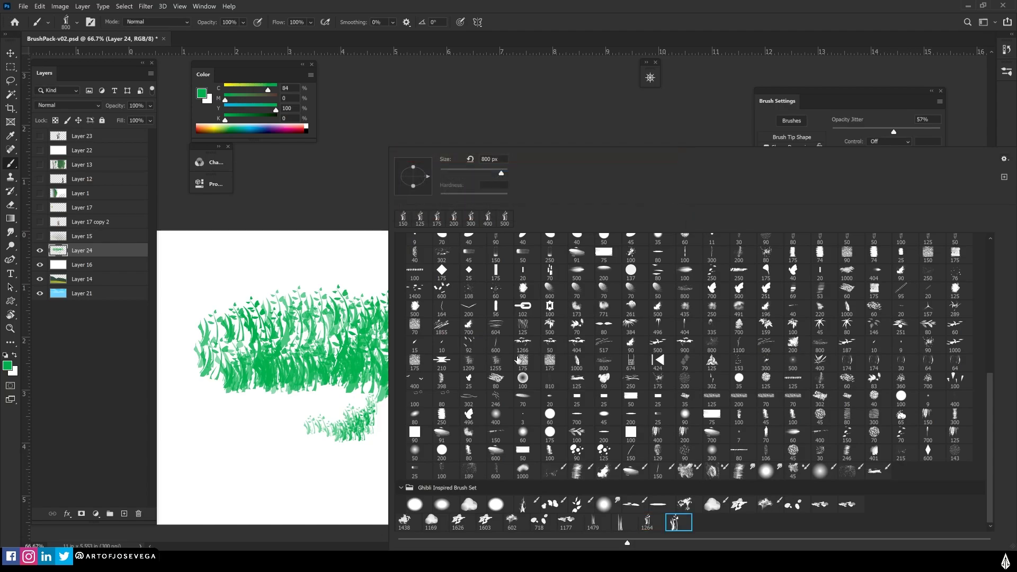
- Hide Layer 24 and Layer 16 to reveal the landscape, and add a new layer above Layer 14
click(326, 227)
click(40, 251)
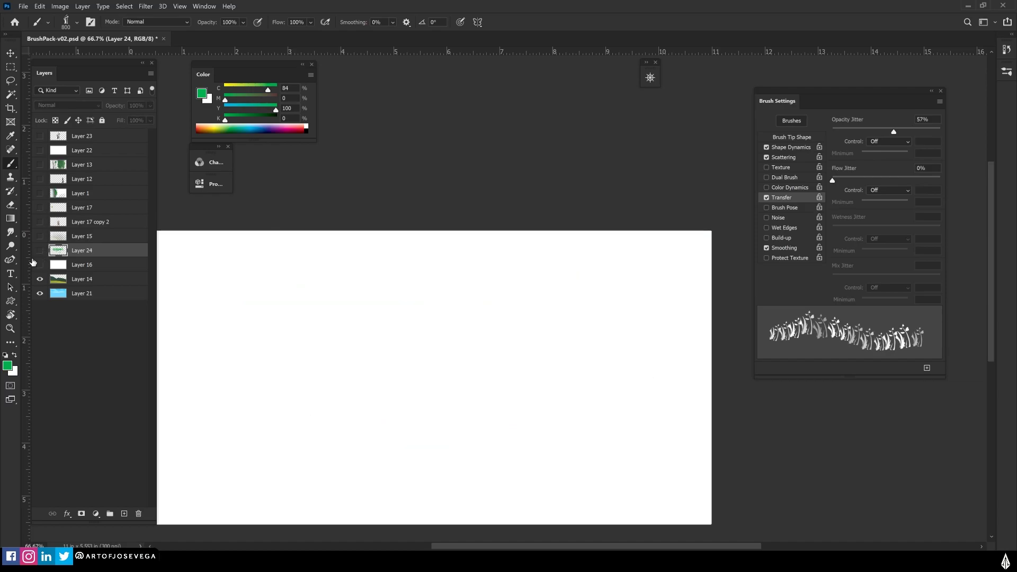
click(40, 265)
drag(379, 384, 437, 338)
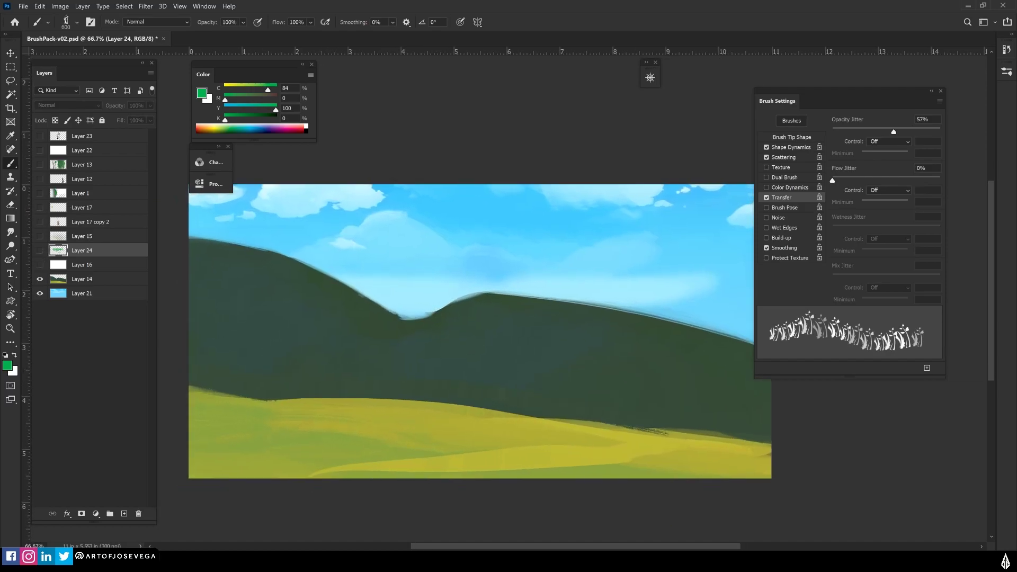
click(75, 277)
drag(361, 379, 419, 359)
click(124, 513)
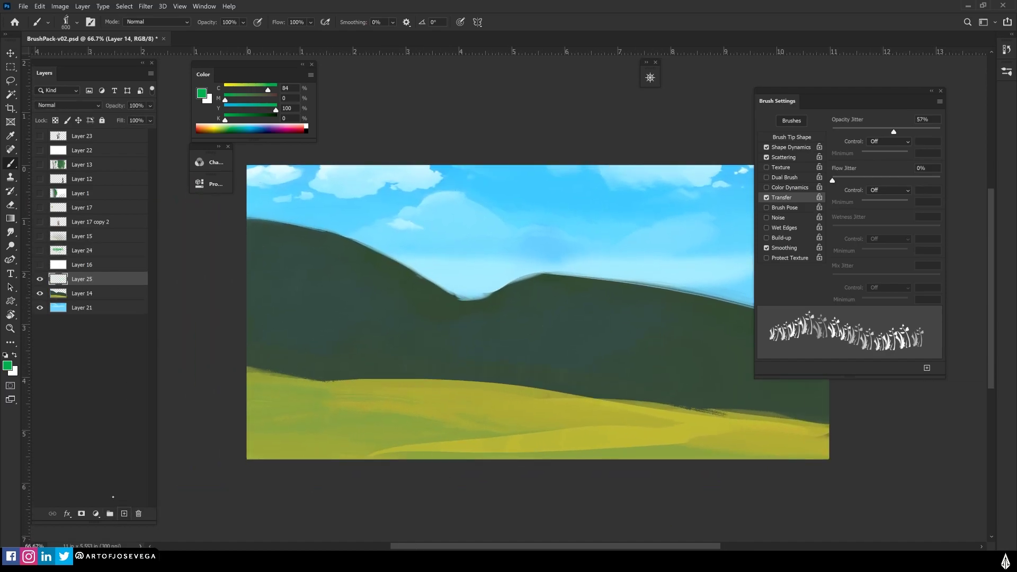
- Sample the meadow's green and paint a cluster of small plants on the middle of the meadow's upper edge at about 200 px
alt+click(415, 428)
alt+click(408, 416)
key(])
key(])
drag(469, 386, 482, 380)
key(bracketleft)
click(471, 378)
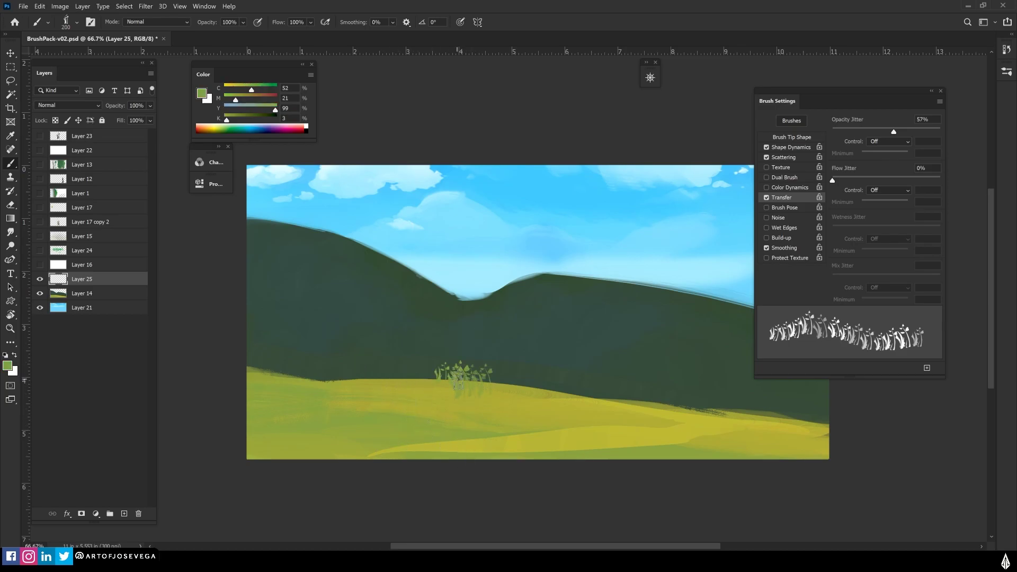
- Sample the meadow's yellow-green tones and extend the plants along its upper edge to both sides of the first cluster
alt+click(473, 395)
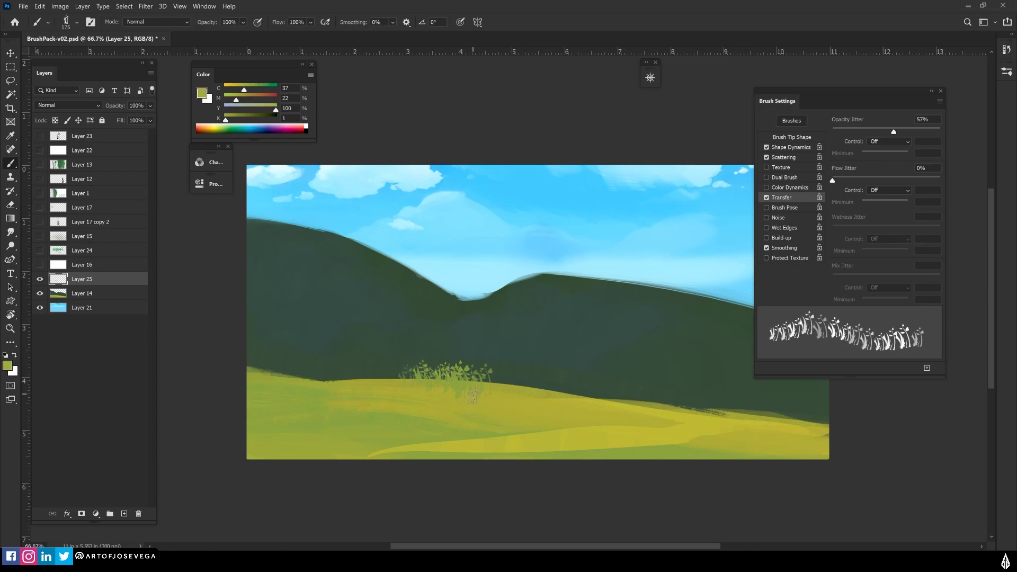
drag(377, 375, 318, 370)
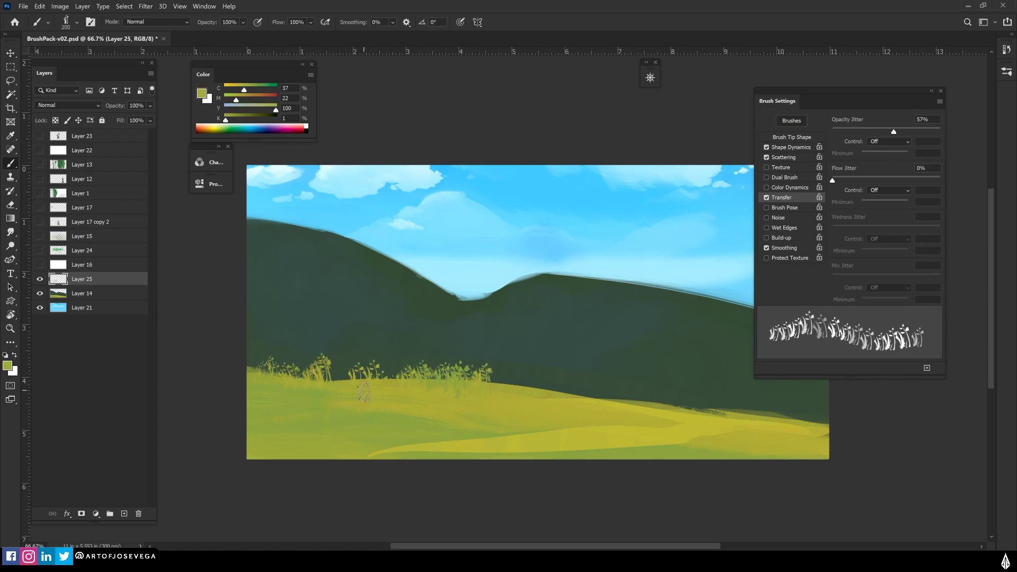
key(bracketright)
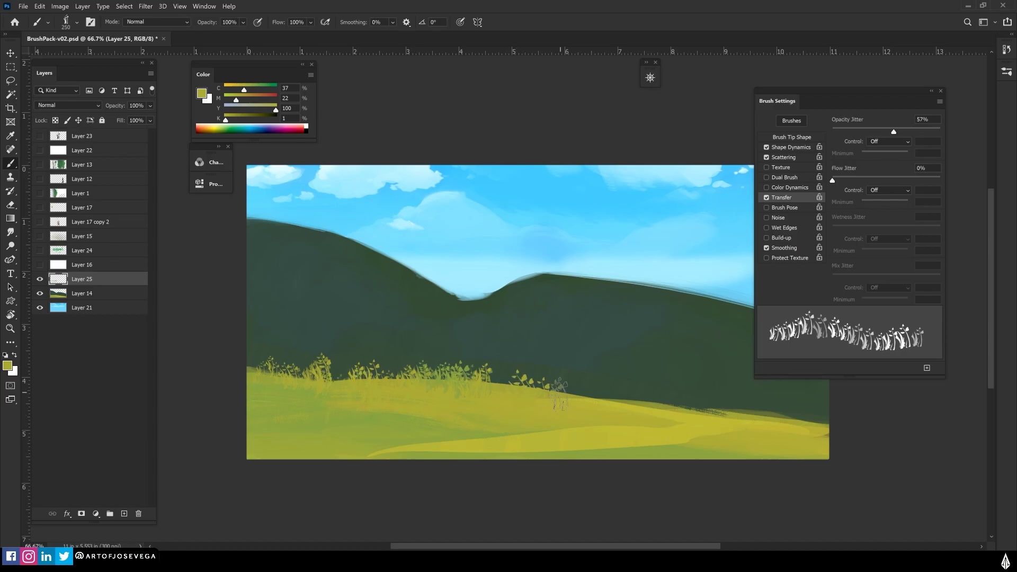
key(bracketright)
alt+click(649, 417)
alt+click(582, 415)
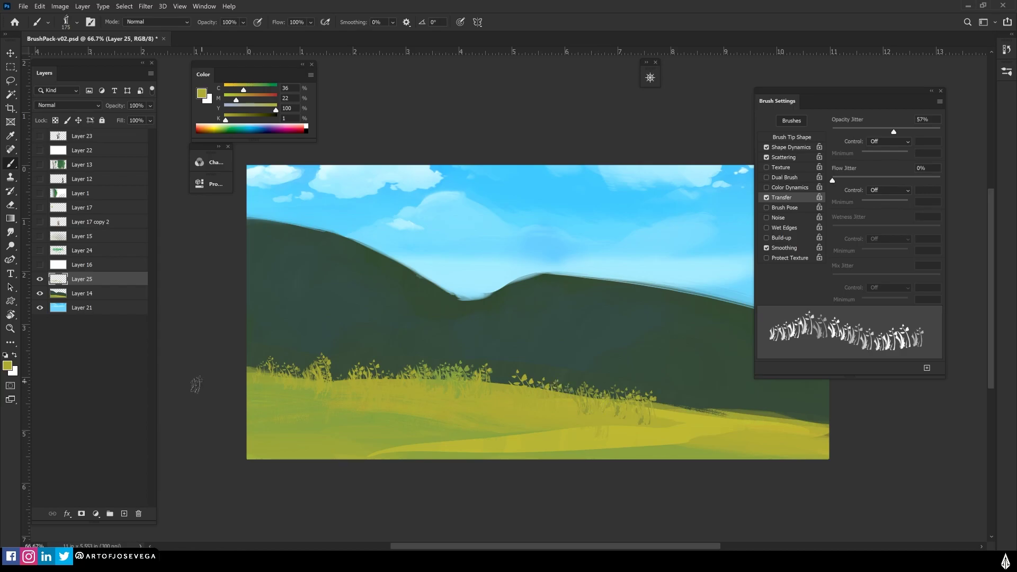
- Add larger plants at the meadow's left end and fill in the grass below the edge using a 250 px brush and sampled green
mouse_move(289, 369)
mouse_down()
mouse_move(259, 401)
mouse_move(267, 380)
mouse_move(248, 374)
mouse_up()
key(bracketright)
key(bracketright)
alt+click(298, 409)
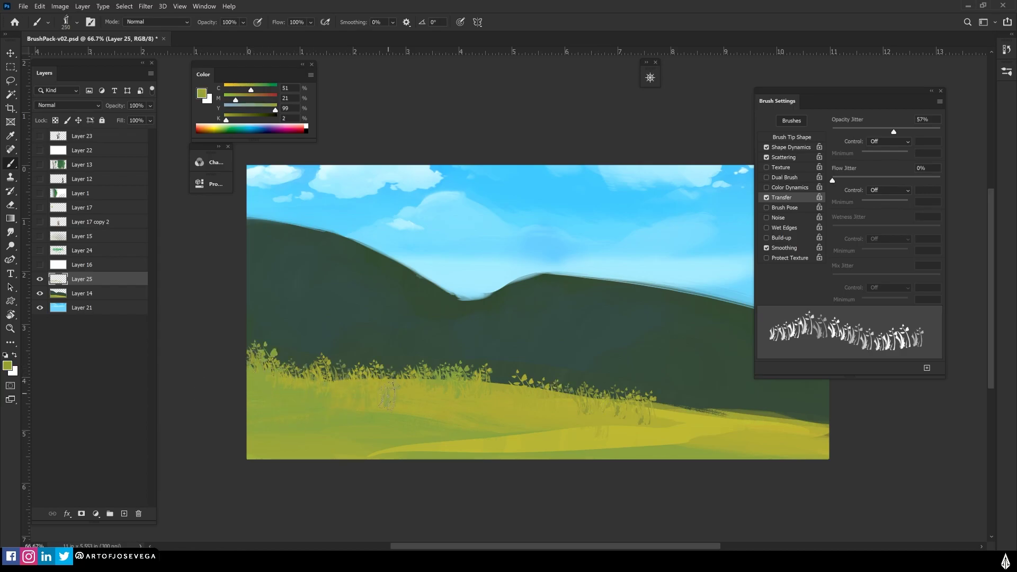
- Sample the yellow tones and continue the plants along the meadow's edge to its right end with 300 px down to 175 px brushes
alt+click(660, 405)
key(bracketright)
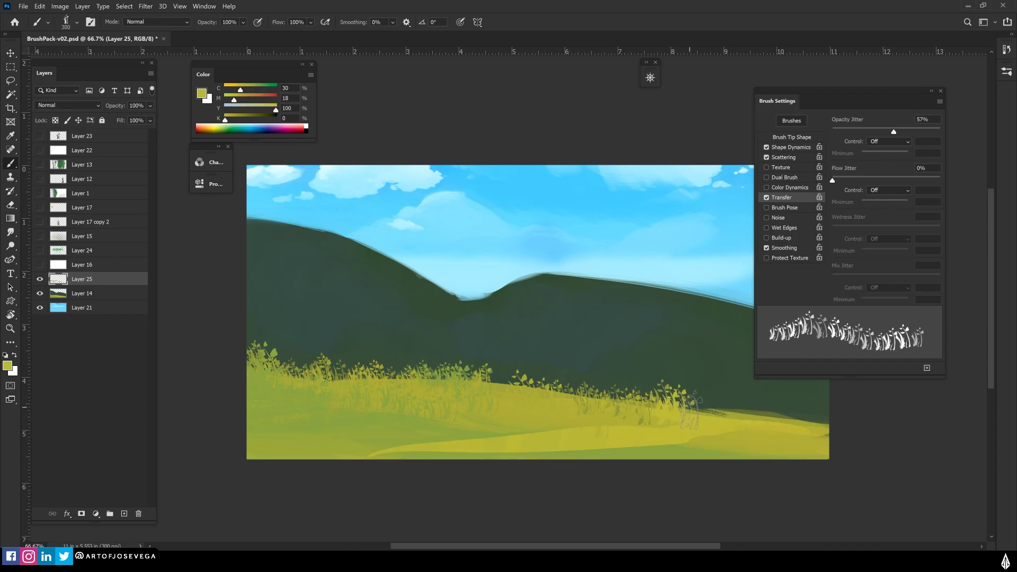
drag(696, 408, 704, 409)
alt+click(575, 406)
key(bracketright)
key(bracketleft)
key(bracketleft)
drag(711, 410, 774, 421)
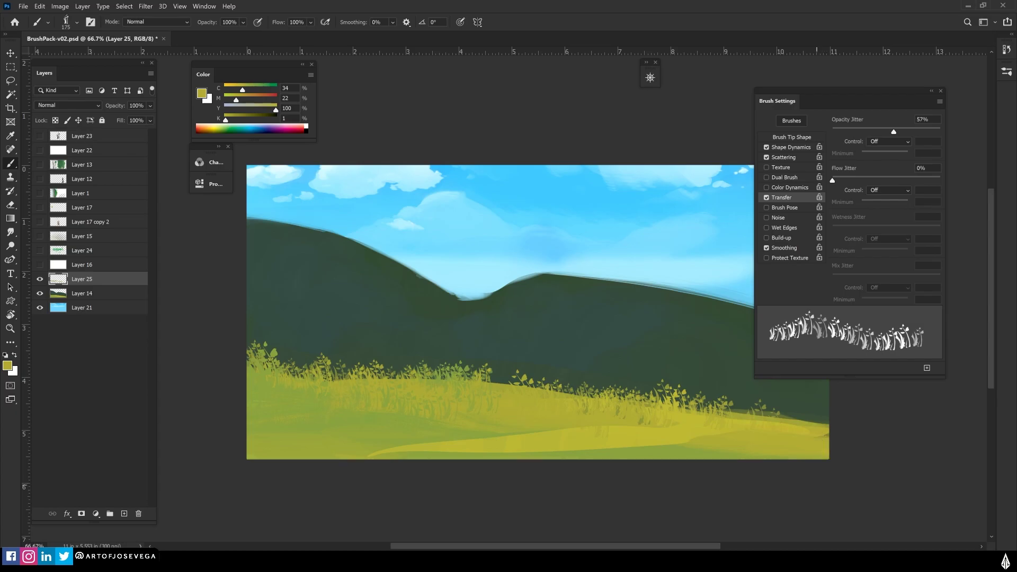
- Fill the gap in the middle of the plant row and paint sampled-green plants over the yellow path in the right foreground
key(bracketright)
click(522, 378)
key(bracketleft)
alt+click(615, 449)
key(bracketright)
key(bracketright)
mouse_move(623, 446)
mouse_down()
mouse_move(610, 438)
mouse_move(655, 443)
mouse_up()
key(bracketleft)
key(bracketleft)
key(bracketright)
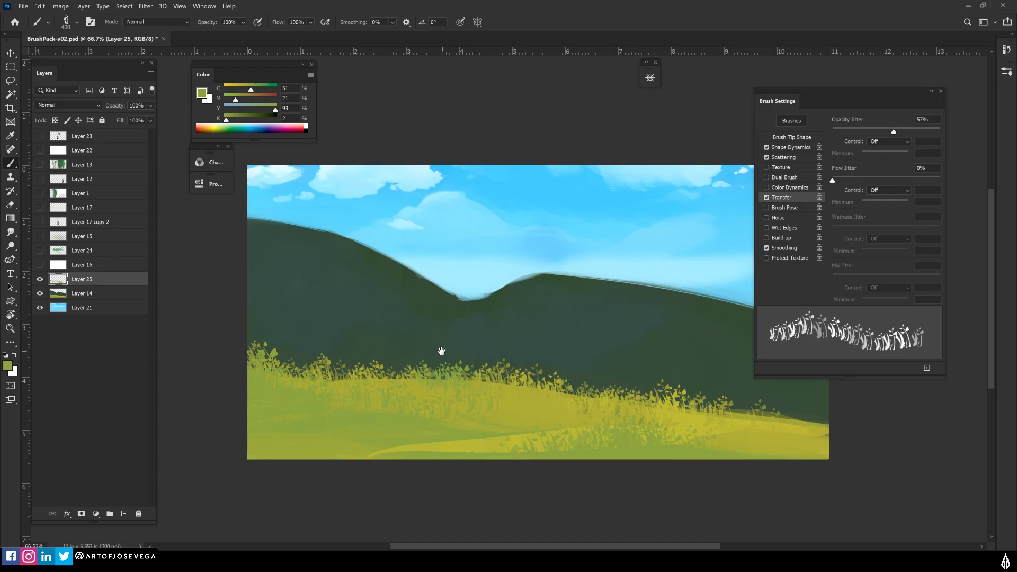
drag(434, 324, 452, 325)
scroll(381, 364, right, 1)
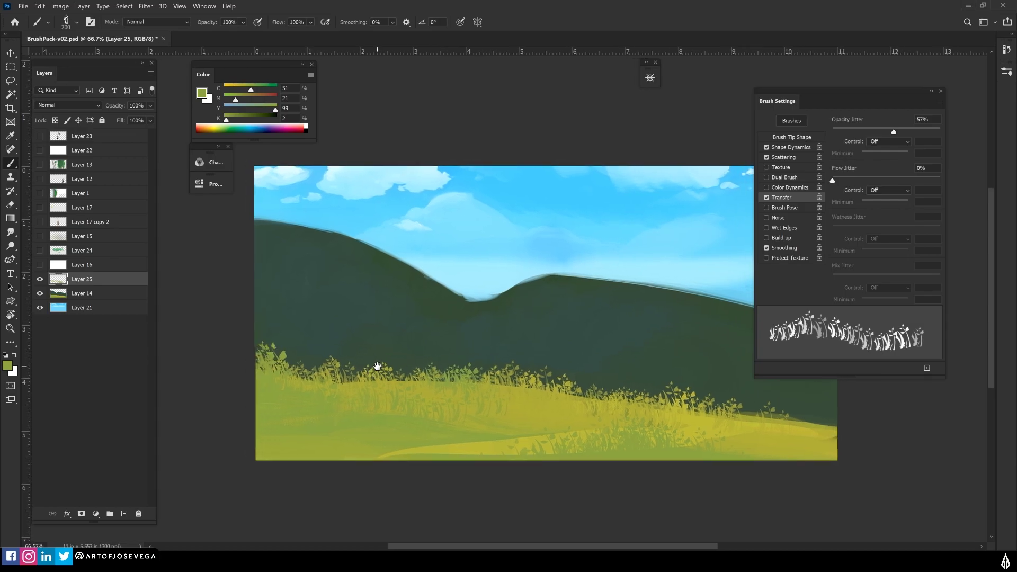
scroll(409, 363, right, 1)
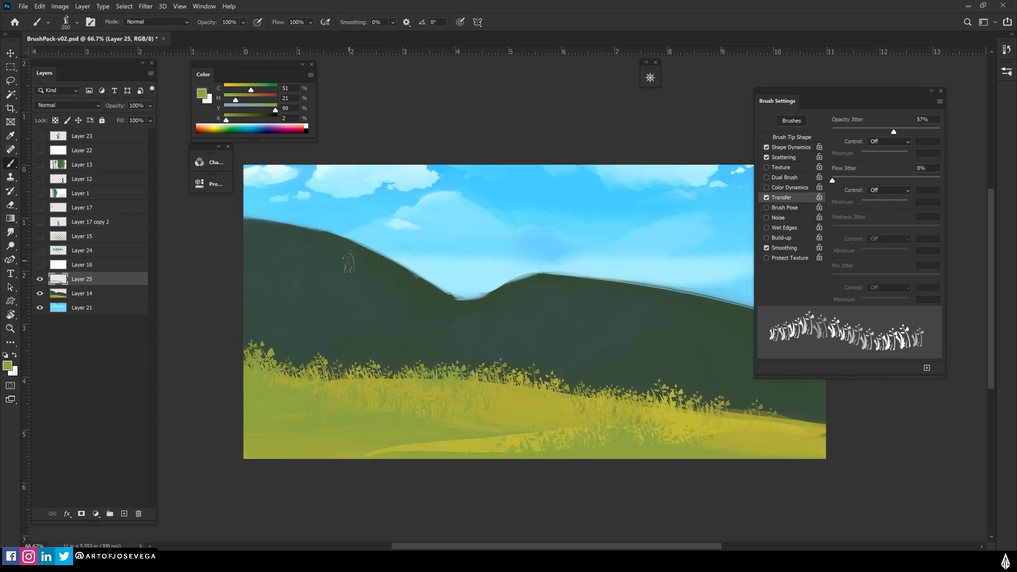
scroll(381, 357, up, 1)
scroll(381, 357, right, 1)
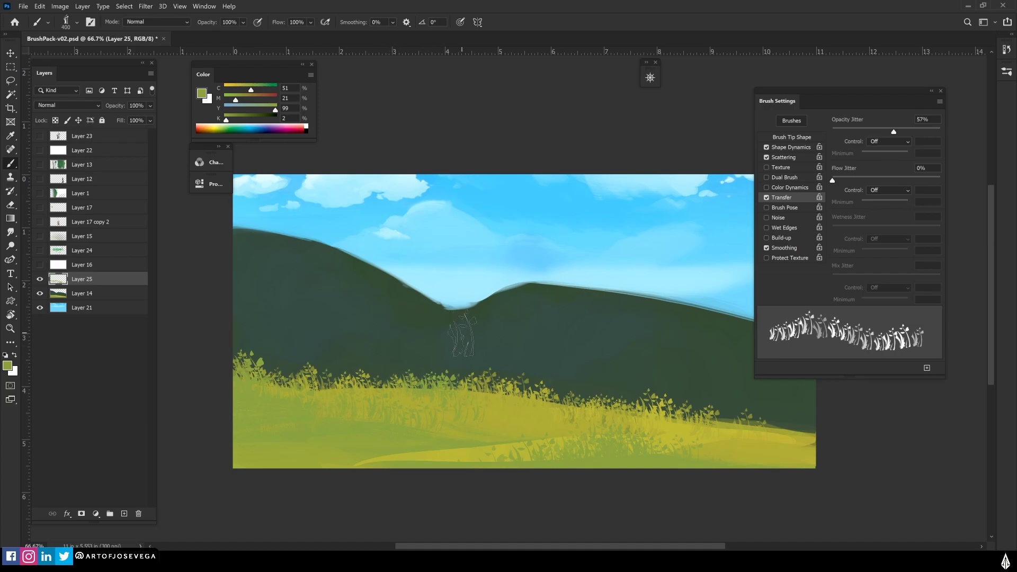
drag(465, 337, 471, 346)
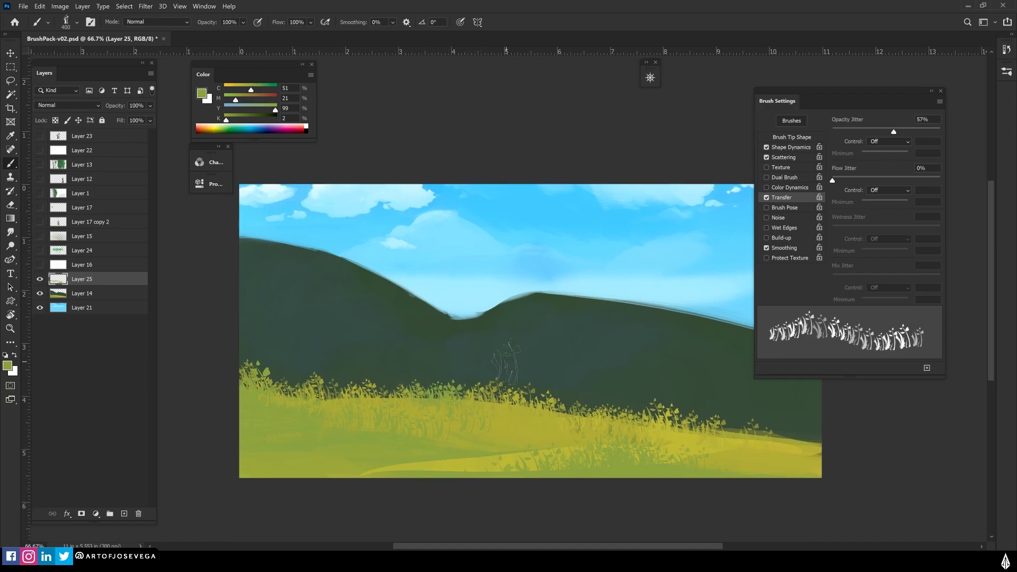
scroll(376, 344, right, 2)
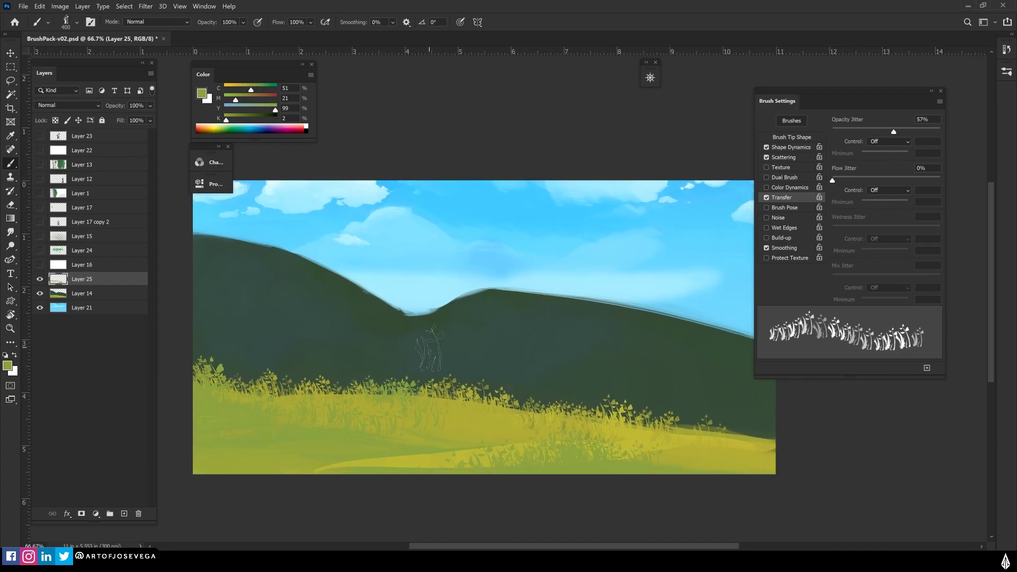
mouse_move(415, 342)
mouse_down()
mouse_move(421, 368)
mouse_move(426, 337)
mouse_up()
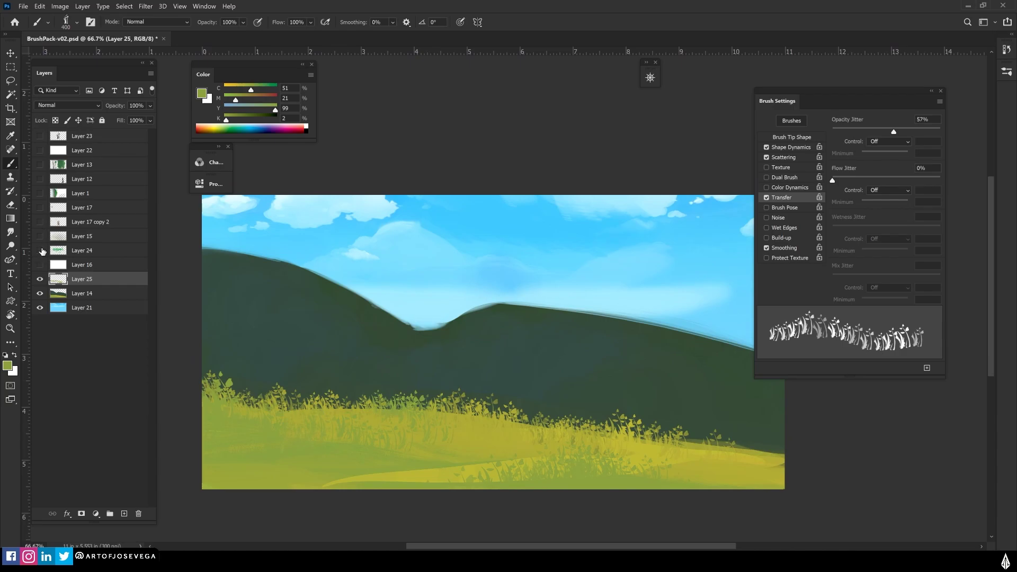
- Show Layer 17 with the yellow-green gradient shape and toggle the visibility of the painted plants on Layer 25
click(39, 207)
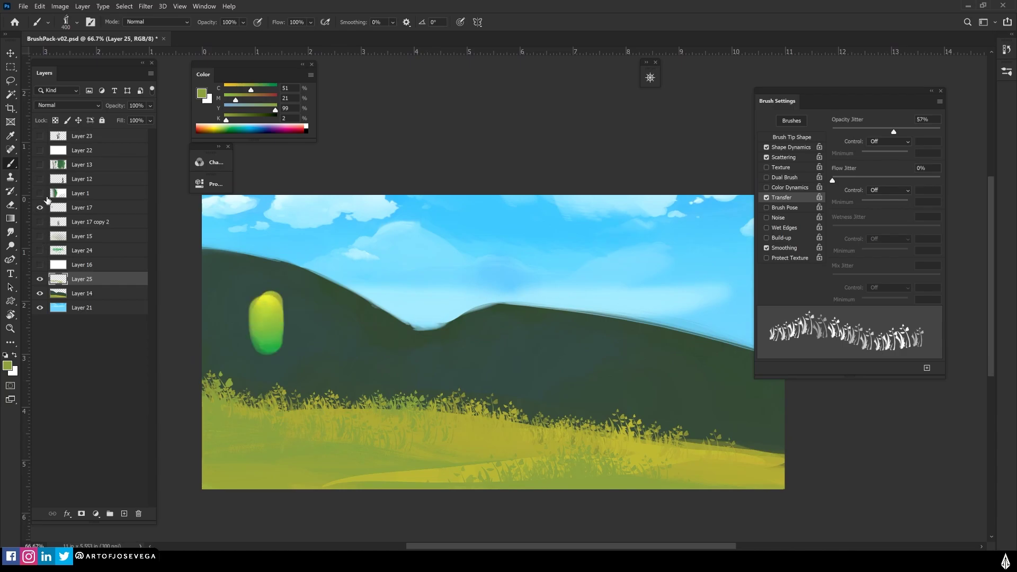
click(40, 279)
key(ctrl+shift+z)
- Choose the textured Mixer Brush preset from the brush presets above the Ghibli Inspired Brush Set group
key(bracketleft)
right_click(490, 386)
click(689, 470)
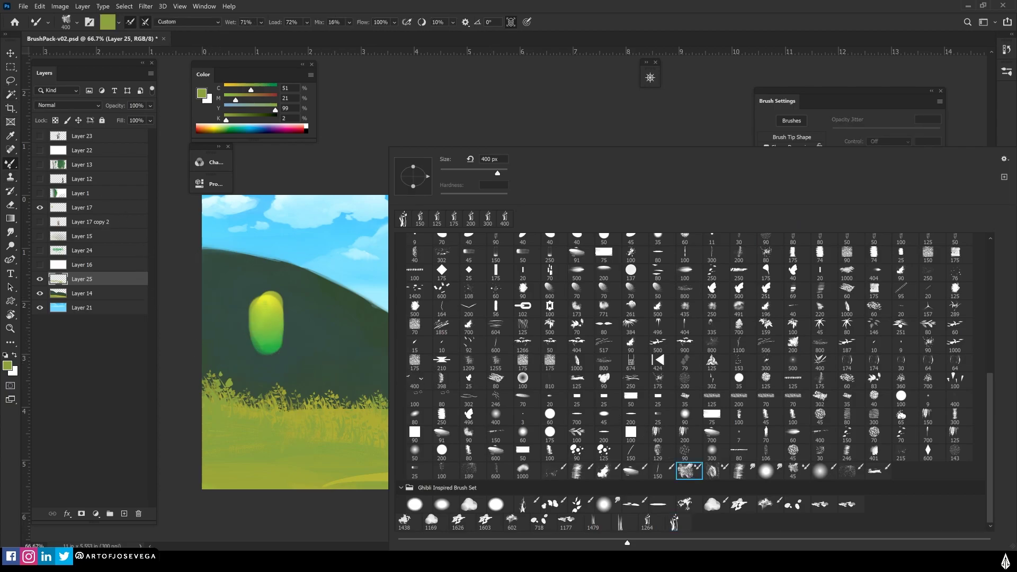
- Activate the Mixer Brush tool and choose the grass-and-leaf foliage preset at the end of the Ghibli Inspired Brush Set
click(10, 164)
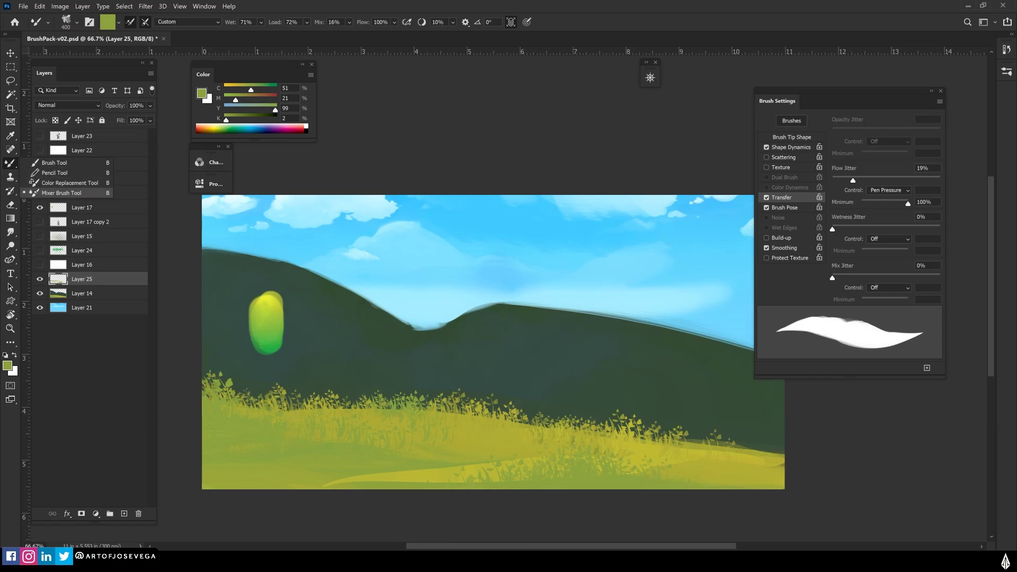
click(62, 193)
key(bracketleft)
key(bracketleft)
right_click(413, 356)
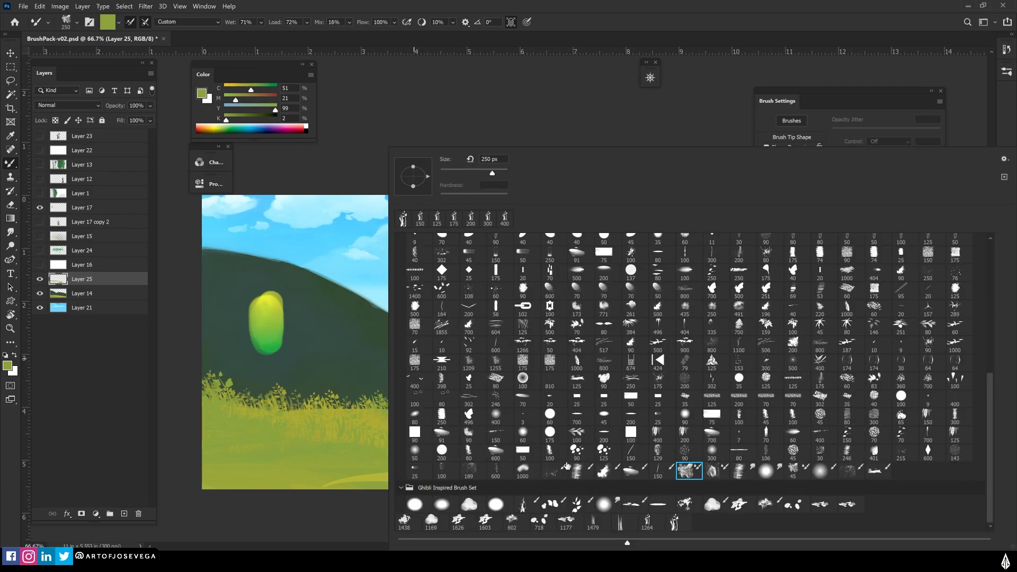
click(674, 523)
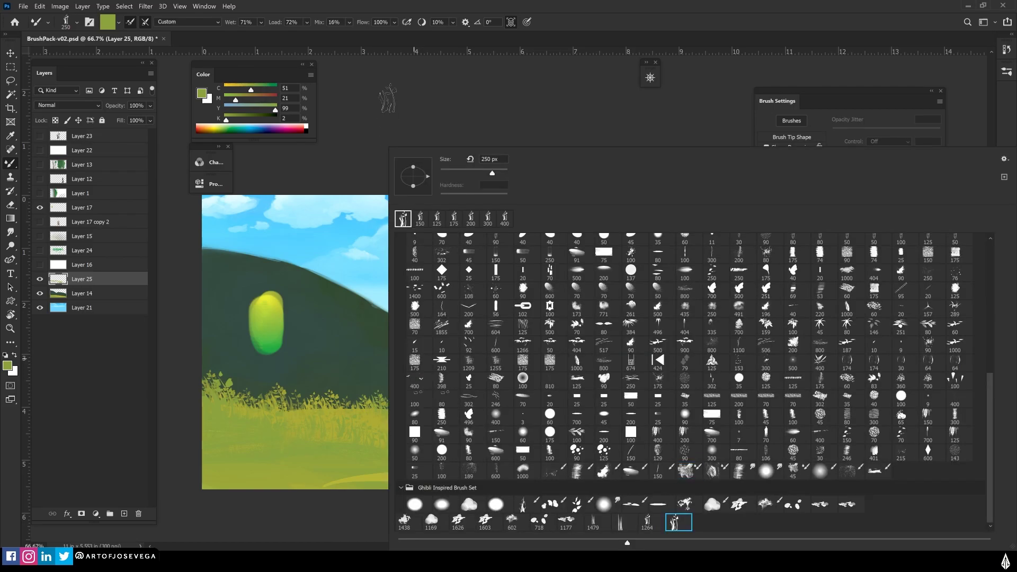
click(370, 96)
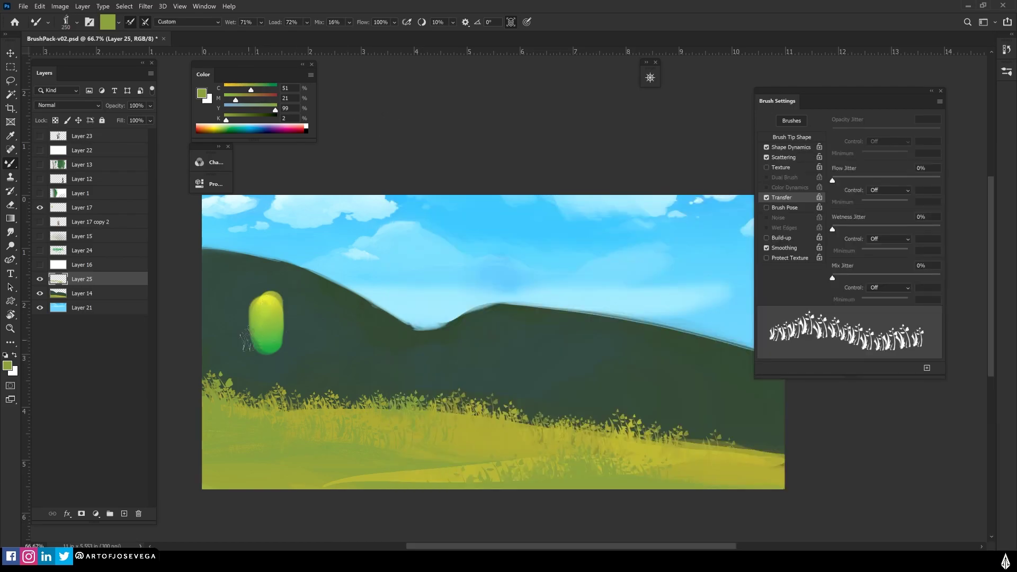
- Enlarge the foliage Mixer Brush to 500 px and load it with the yellow-green gradient from the oval shape
key(v)
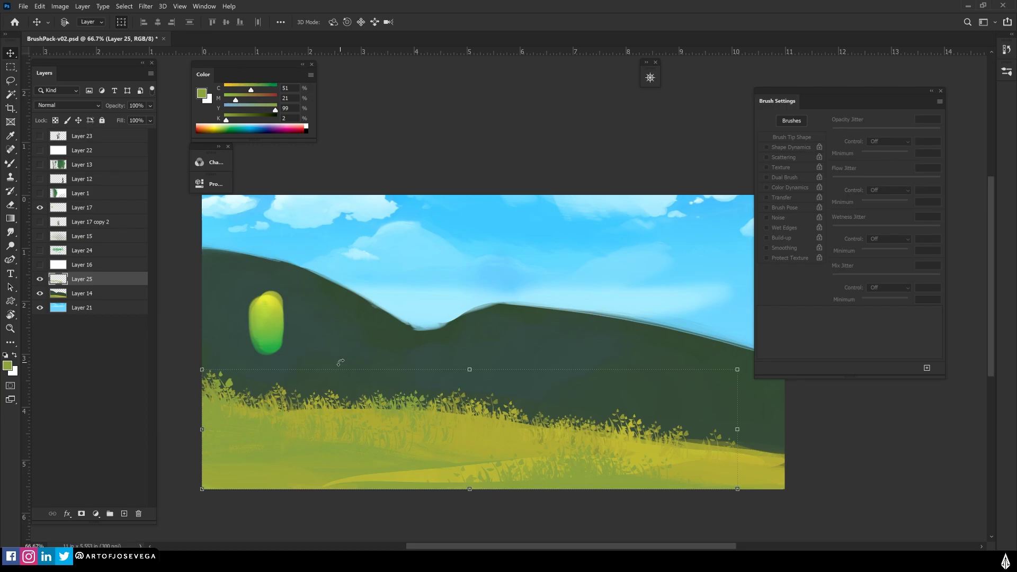
key(b)
key(bracketright)
key(bracketright)
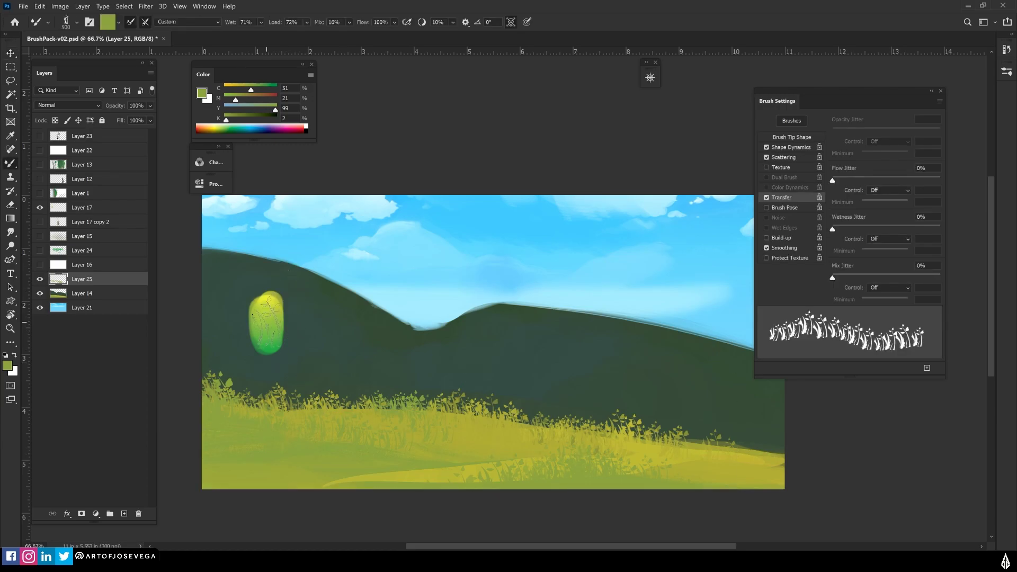
key(alt)
key(alt)
alt+click(266, 322)
- Hide Layer 25, add a new layer and paint gradient-colored plants along the middle of the meadow's upper edge
click(40, 278)
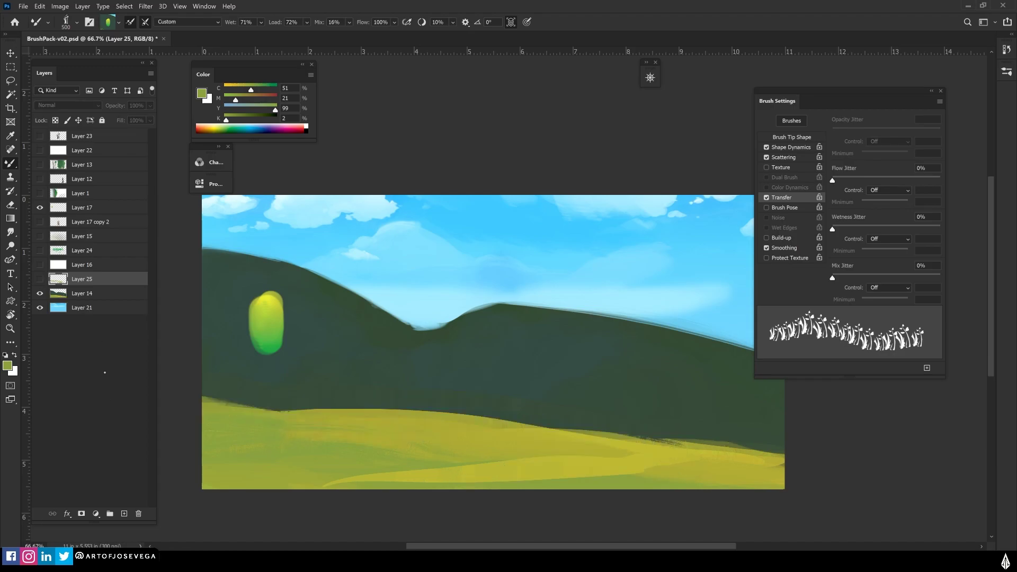
click(124, 515)
key([)
drag(472, 414, 378, 408)
key([)
key([)
- Sample the meadow and plant tones and extend and overlap the middle plant cluster, reducing the brush to 175 px
alt+click(387, 450)
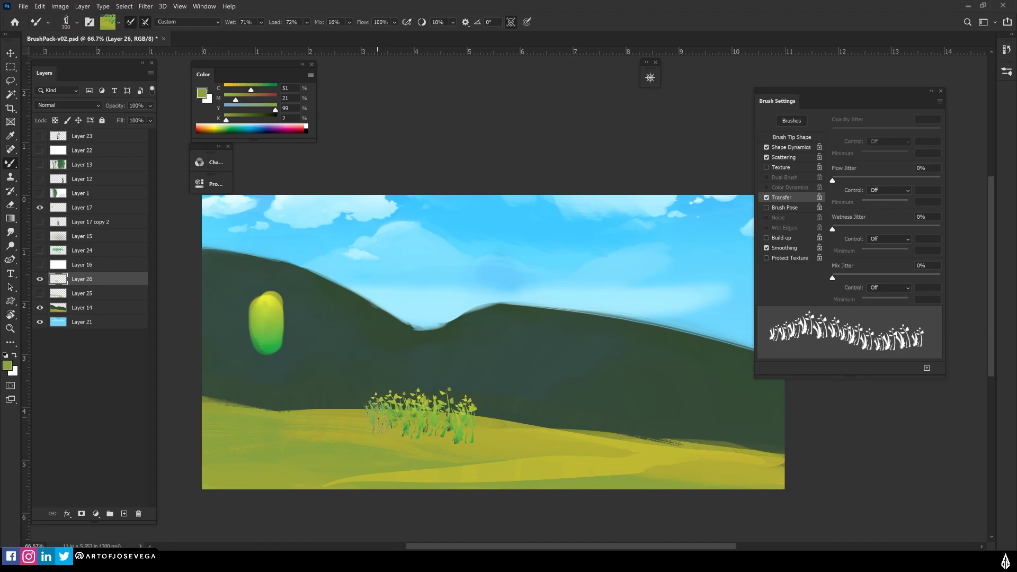
alt+click(460, 419)
key([)
key([)
mouse_move(468, 418)
mouse_down()
mouse_move(481, 410)
mouse_move(467, 420)
mouse_up()
alt+click(499, 423)
key([)
mouse_move(381, 407)
mouse_down()
mouse_move(444, 421)
mouse_move(423, 423)
mouse_up()
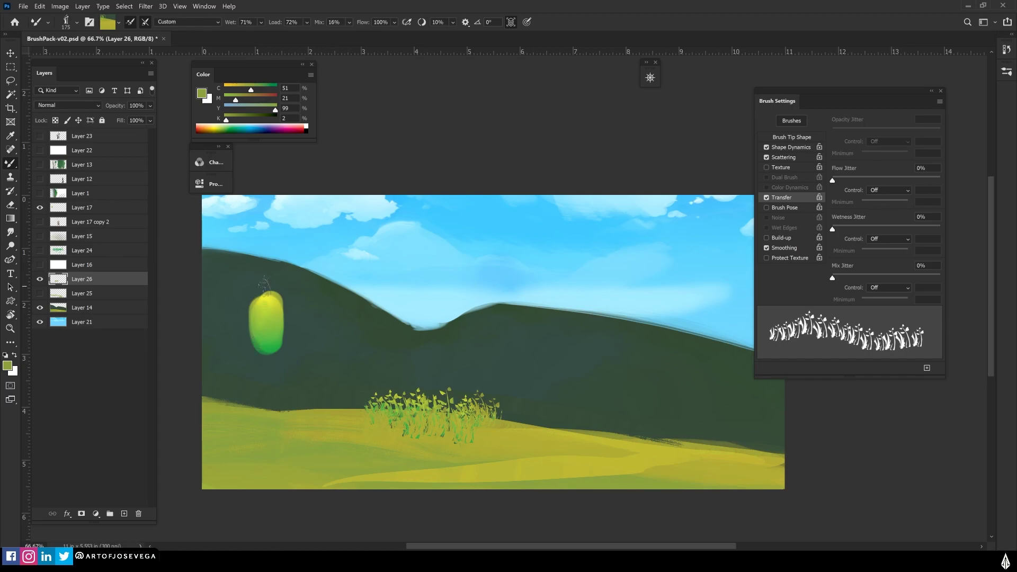
- Reload the brush from the gradient oval and continue the plants leftward along the meadow's edge, reducing the brush to 150 px
alt+click(268, 322)
key(])
key(])
mouse_move(355, 404)
mouse_down()
mouse_move(315, 416)
mouse_move(326, 416)
mouse_move(296, 399)
mouse_move(309, 416)
mouse_move(277, 406)
mouse_up()
key(bracketleft)
key(bracketleft)
key(bracketleft)
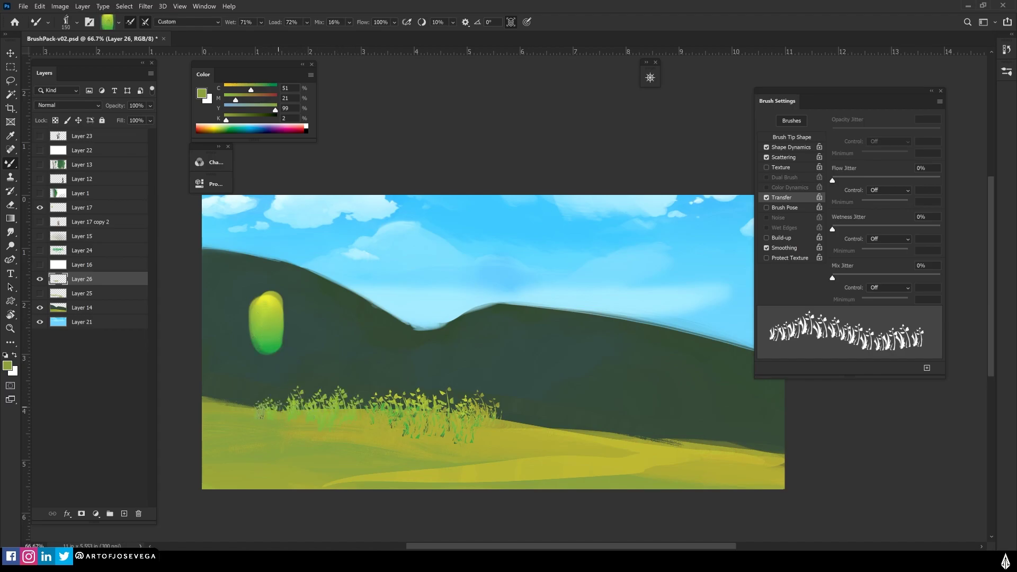
- Set the Eraser to the soft round brush at 250 px and fade the bases of the plants along the meadow's edge
key(e)
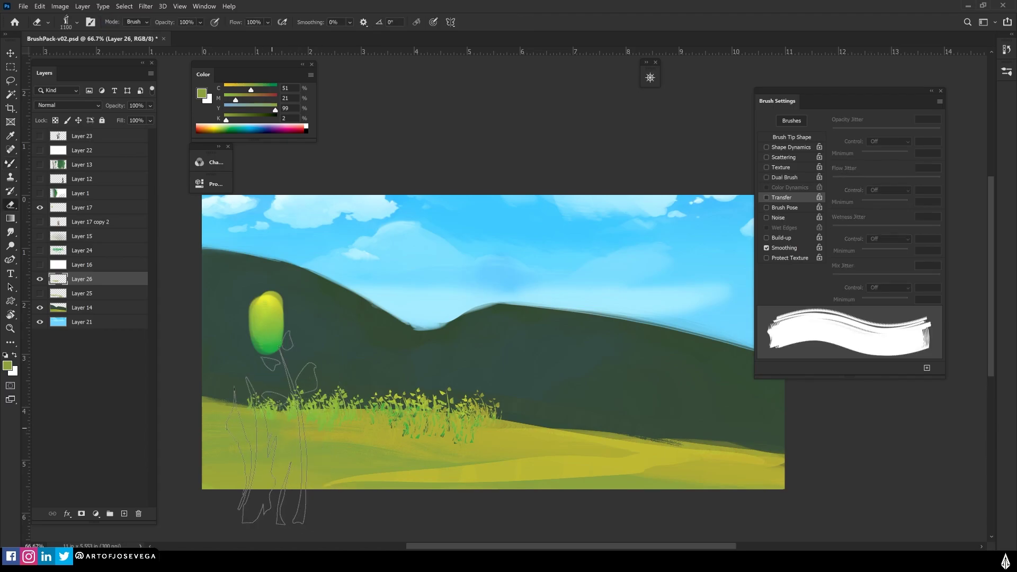
right_click(381, 339)
click(403, 452)
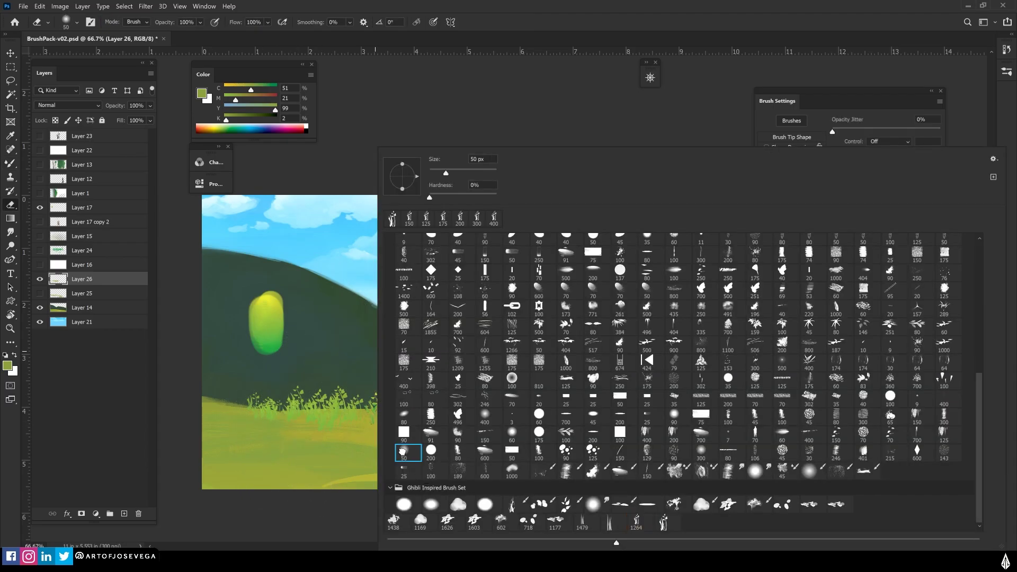
click(484, 416)
key(Return)
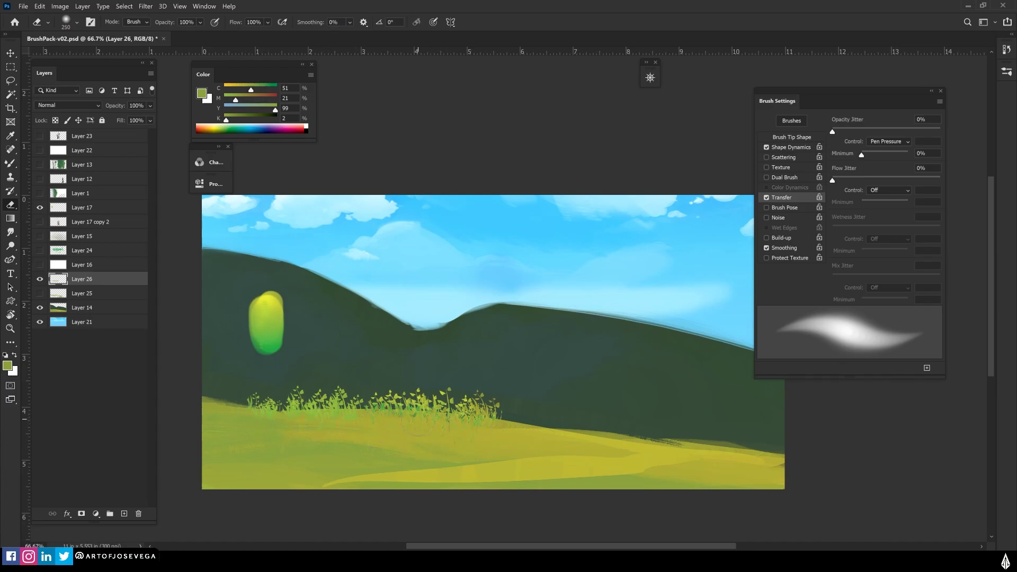
- Return to the foliage Mixer Brush and paint plants in sampled meadow tones over the yellow path in the right foreground
key(b)
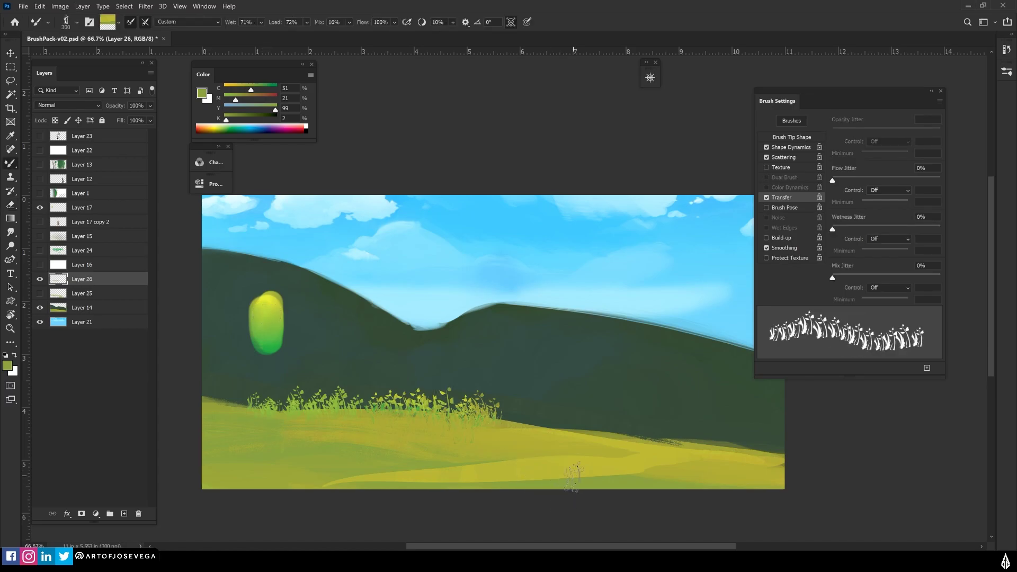
drag(512, 472, 491, 474)
key(bracketright)
key(bracketright)
drag(546, 467, 560, 459)
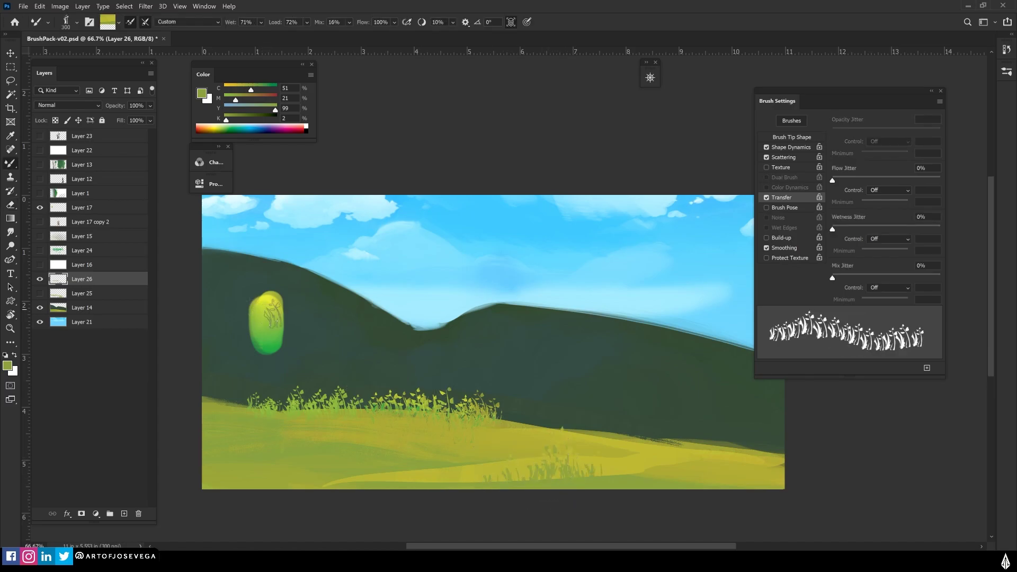
- Reload the brush from the gradient oval and paint bright yellow-green plants across the foreground, from the right cluster toward the left
alt+click(267, 321)
key(bracketleft)
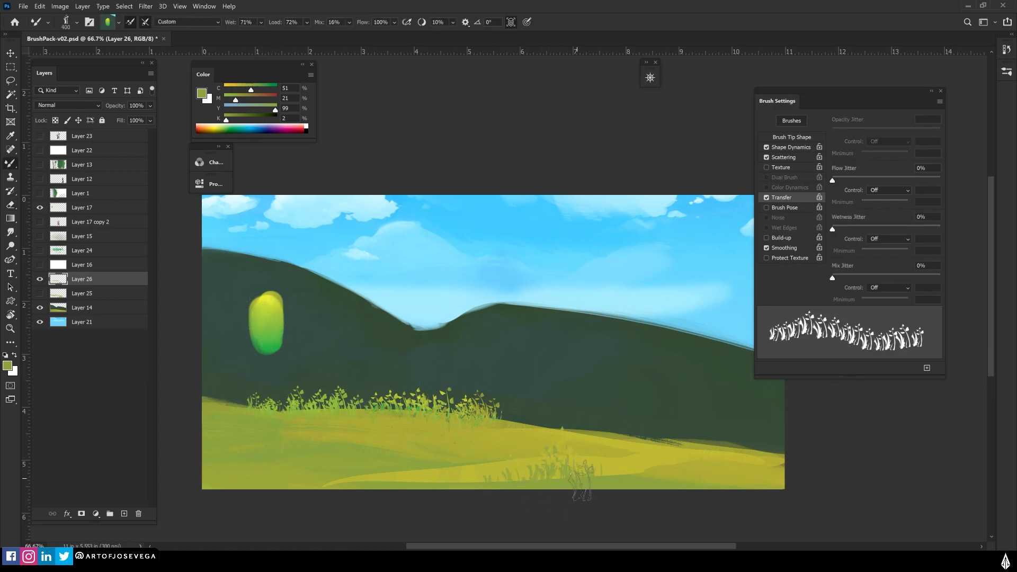
mouse_move(578, 471)
mouse_down()
mouse_move(551, 474)
mouse_move(588, 473)
mouse_up()
key(bracketleft)
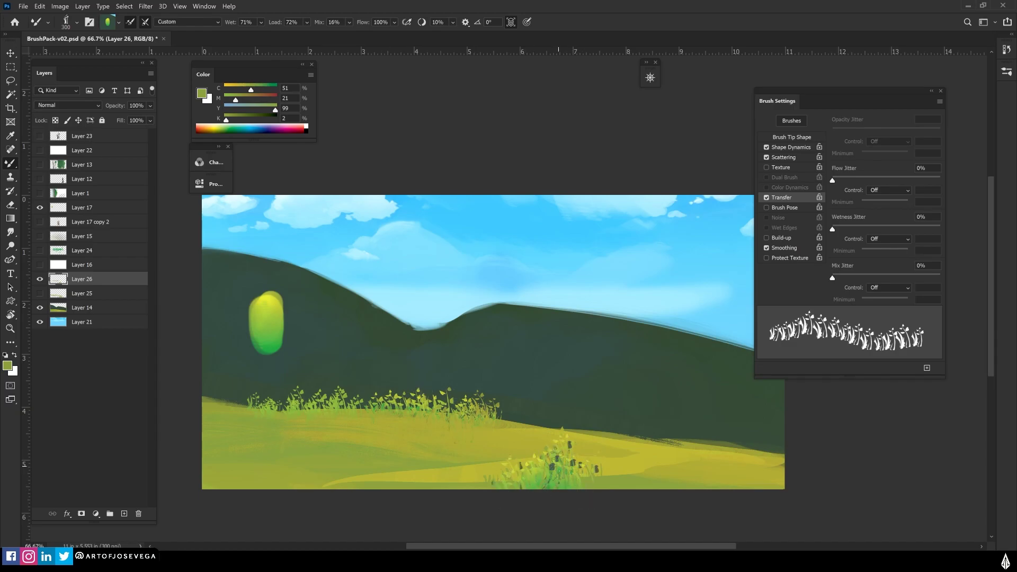
key(bracketleft)
key(bracketright)
mouse_move(594, 471)
mouse_down()
mouse_move(624, 479)
mouse_move(427, 481)
mouse_move(400, 466)
mouse_up()
- Soften the lower ends of the foreground plants with the 250 px soft Eraser
key(bracketleft)
key(bracketleft)
key(e)
key(e)
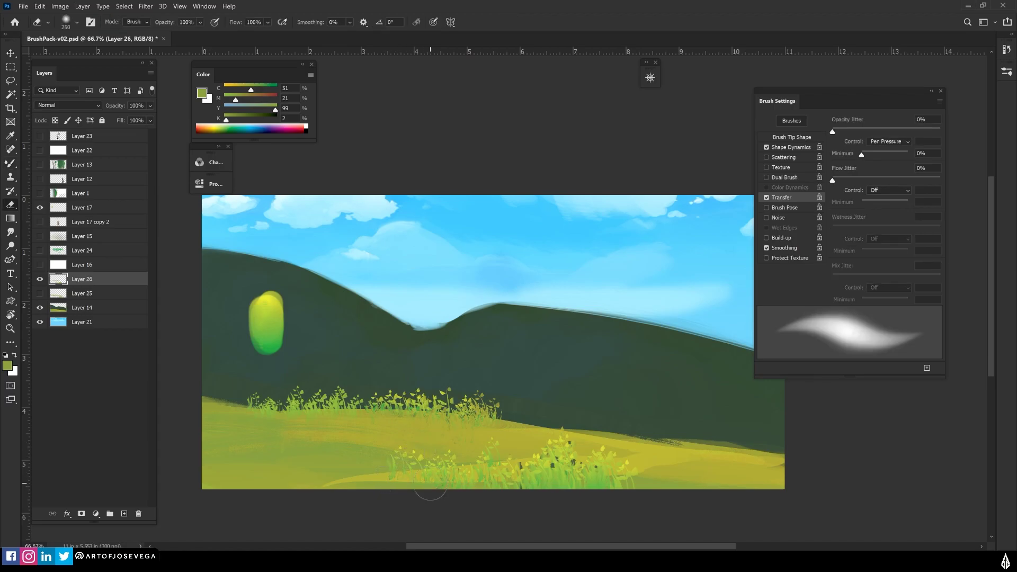
- Return to the gradient-loaded foliage Mixer Brush and enlarge it to 400 px for painting on the meadow
key(b)
mouse_move(374, 401)
mouse_down()
mouse_move(359, 411)
mouse_move(390, 391)
mouse_up()
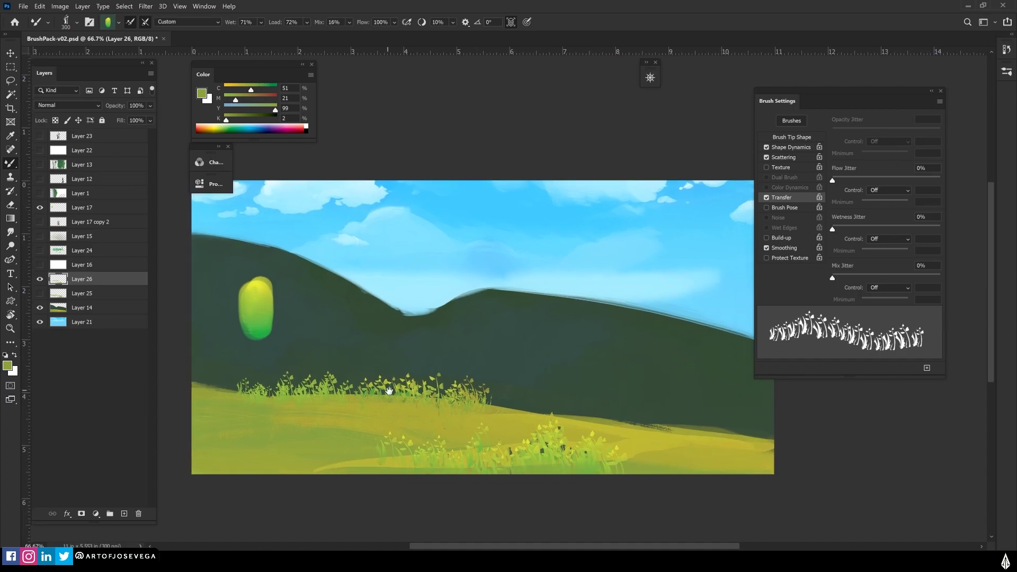
key(bracketright)
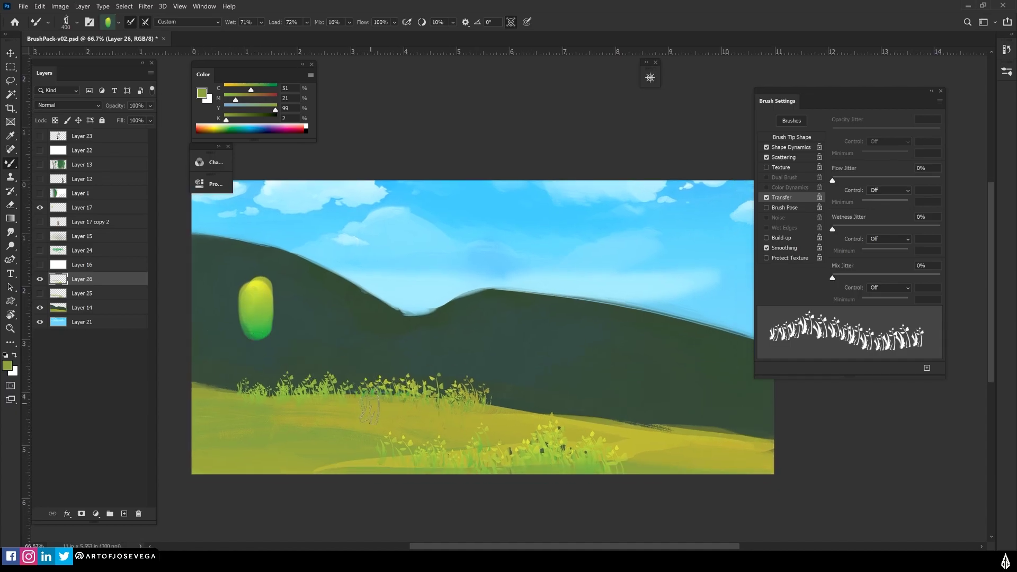